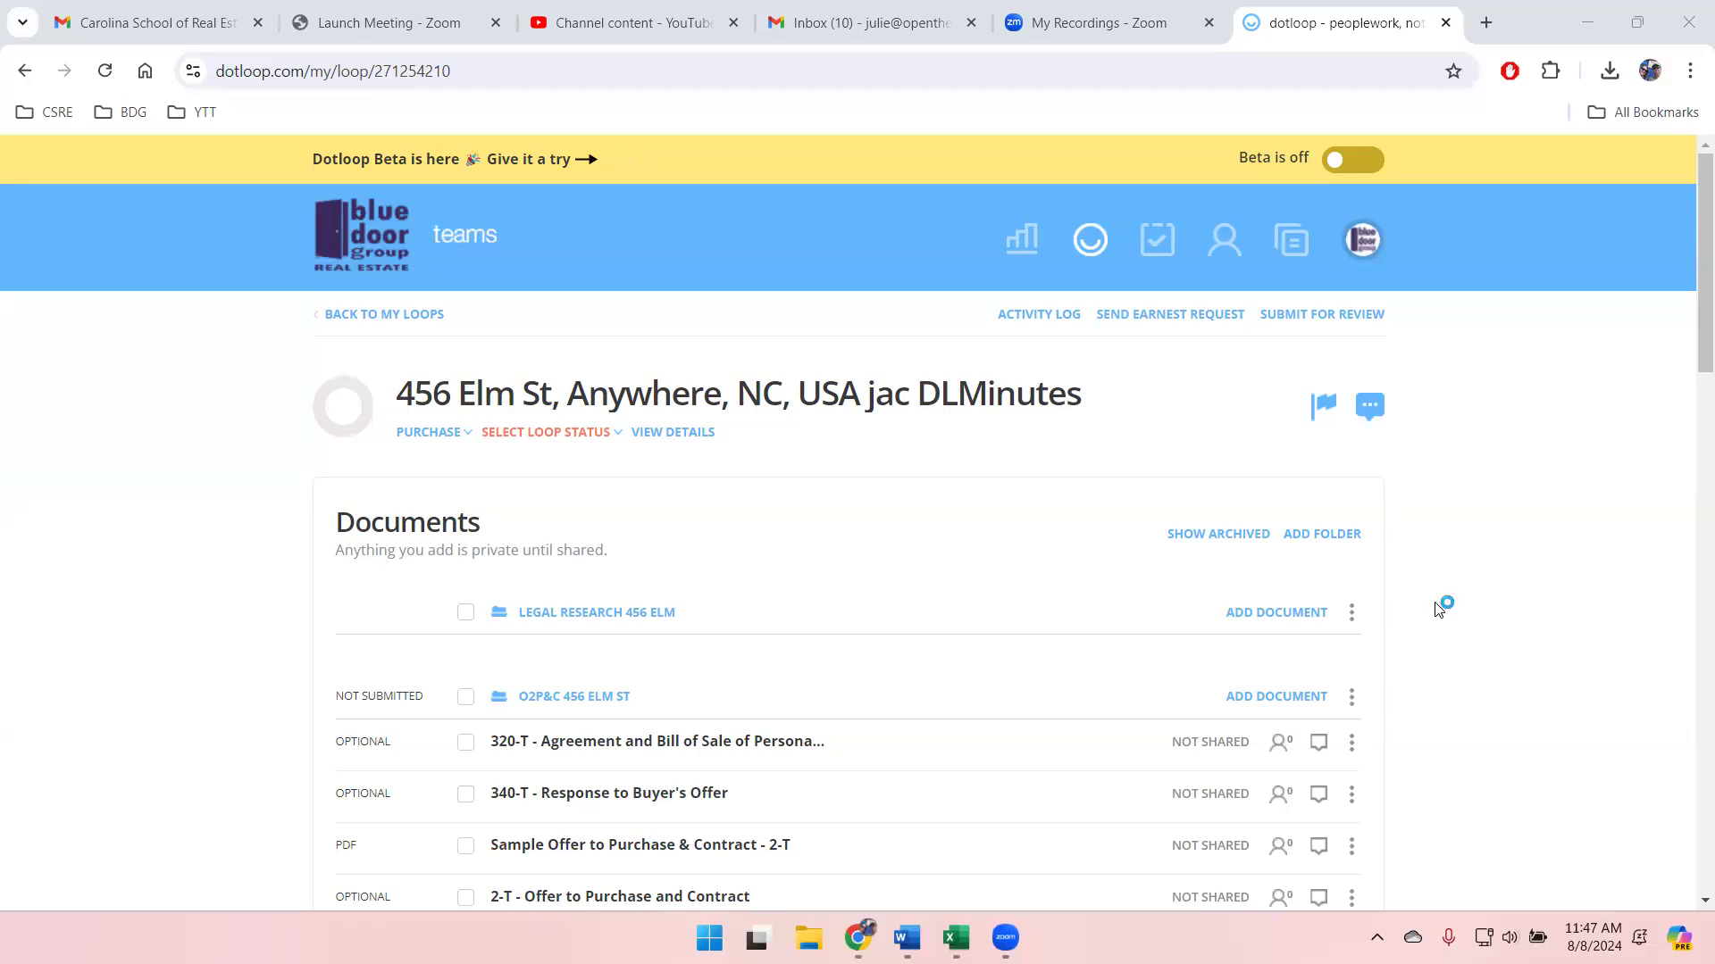
Add a new person to the loop with the full name filled in and the Seller role, leaving the other contact details blank.
{"action": "scroll", "coordinate": [1455, 607], "scroll_direction": "down", "scroll_amount": 10}
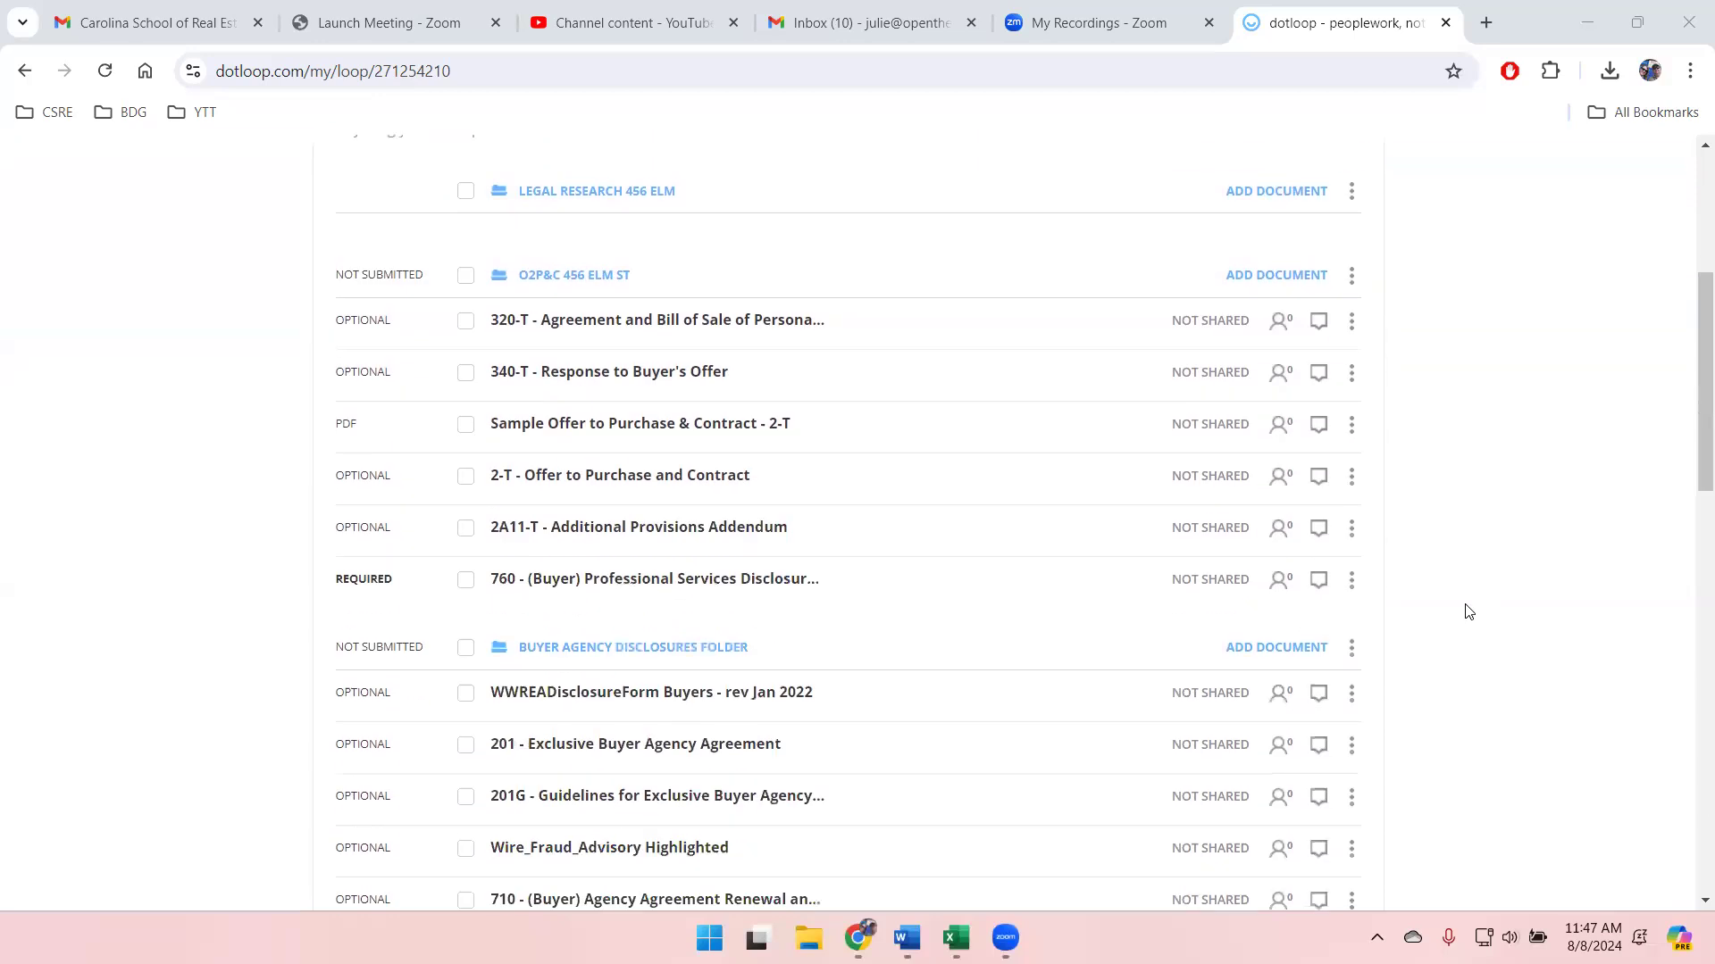
{"action": "scroll", "coordinate": [1468, 612], "scroll_direction": "down", "scroll_amount": 9}
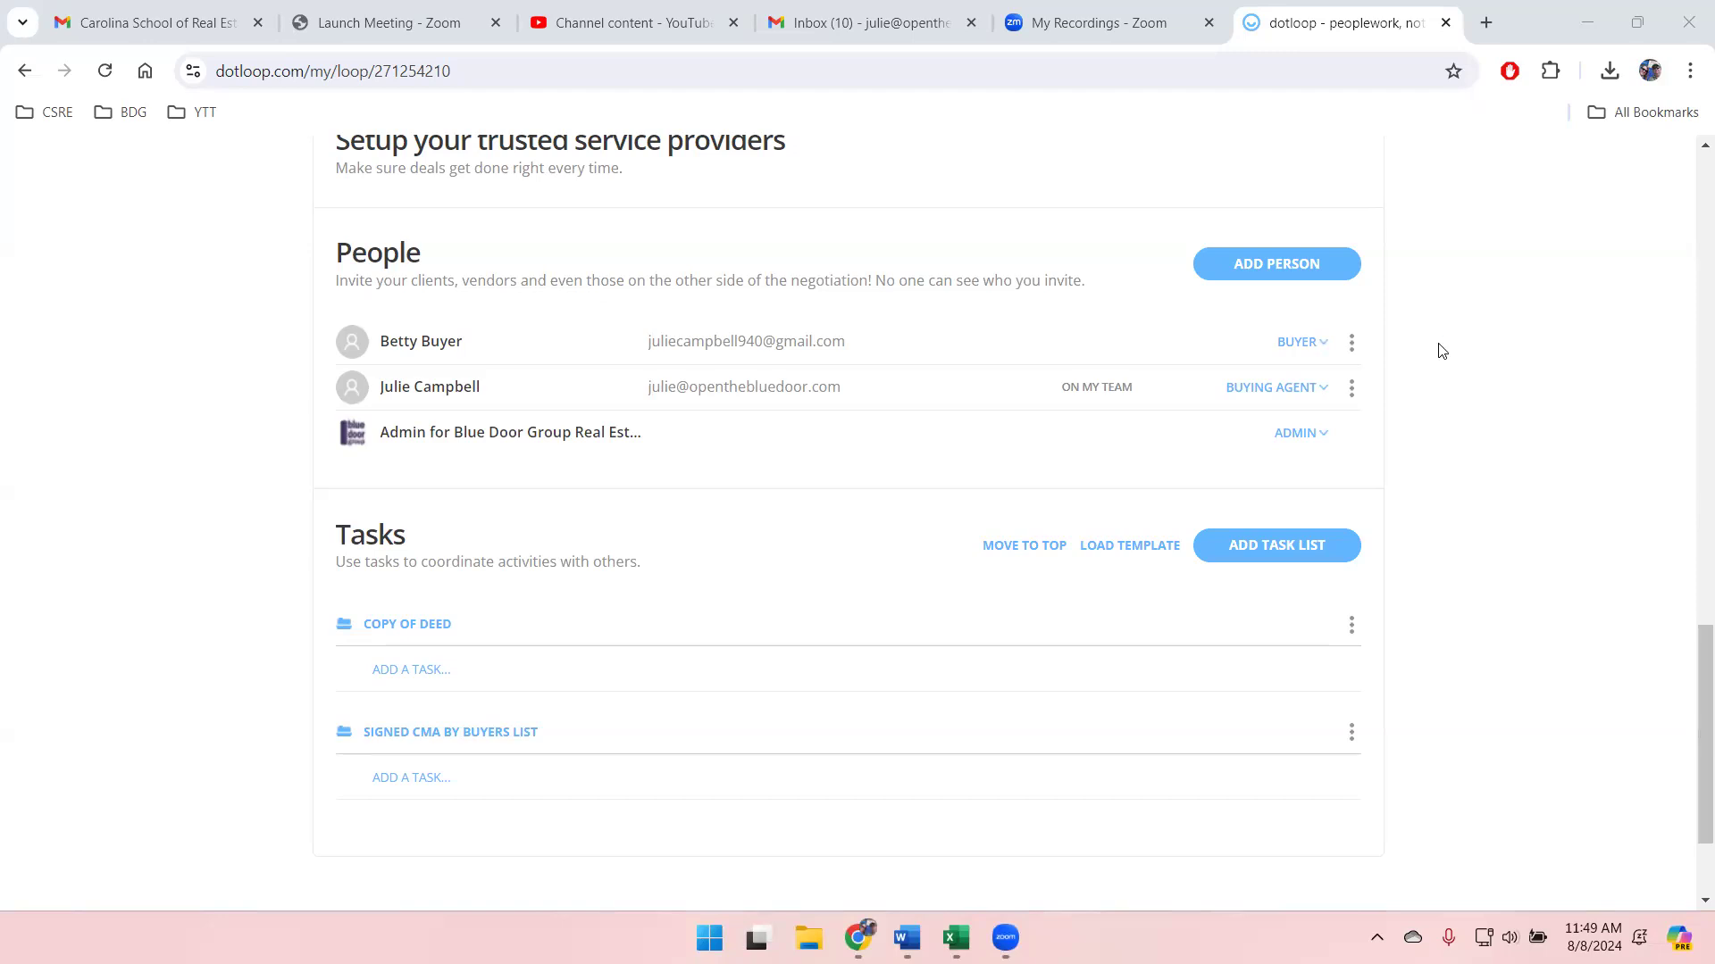
{"action": "left_click", "coordinate": [1296, 259]}
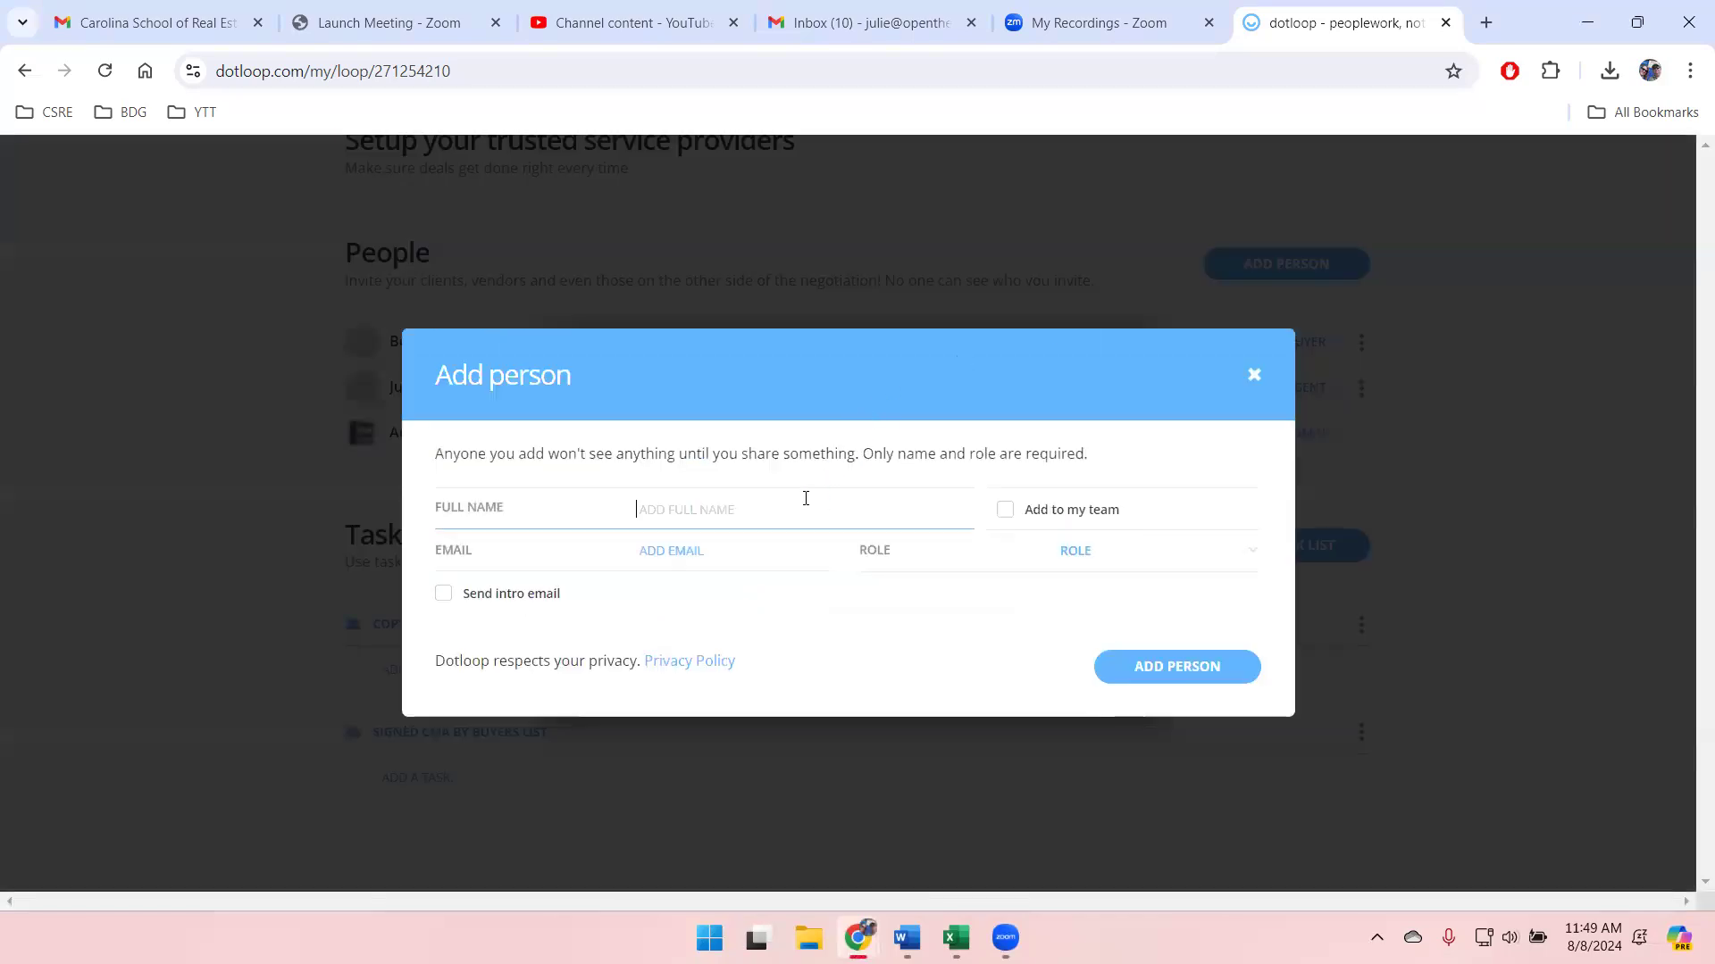
{"action": "type", "text": "Sarah Seller"}
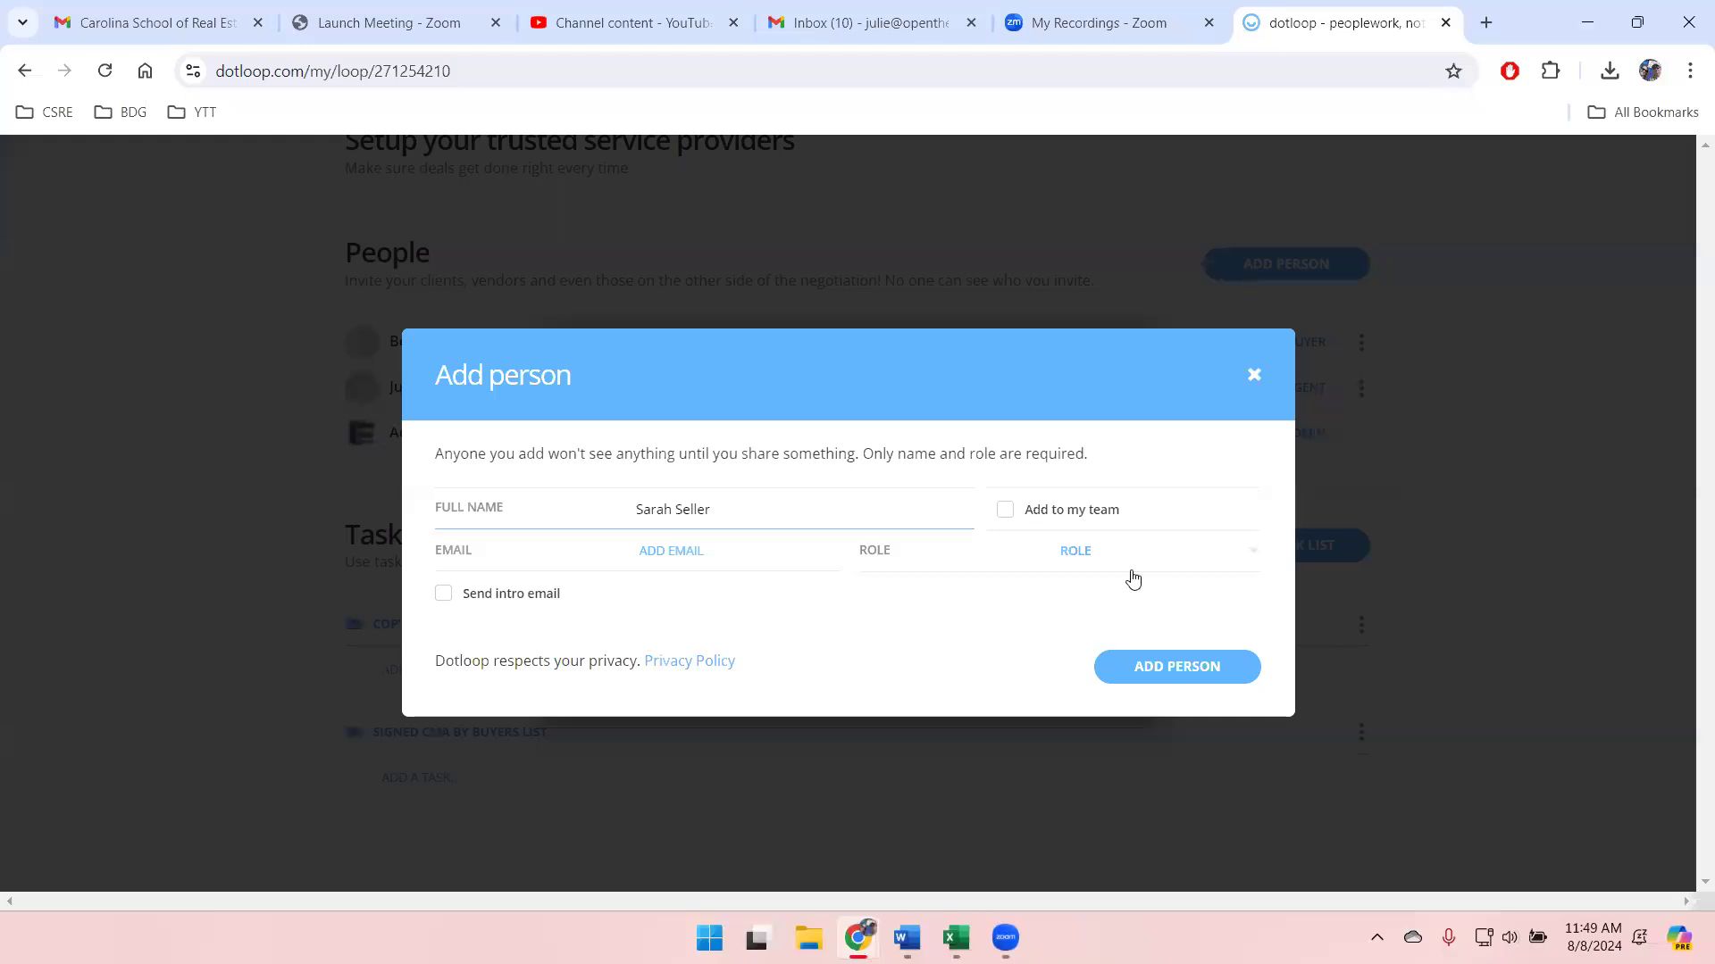
{"action": "left_click", "coordinate": [1085, 555]}
{"action": "left_click", "coordinate": [1085, 694]}
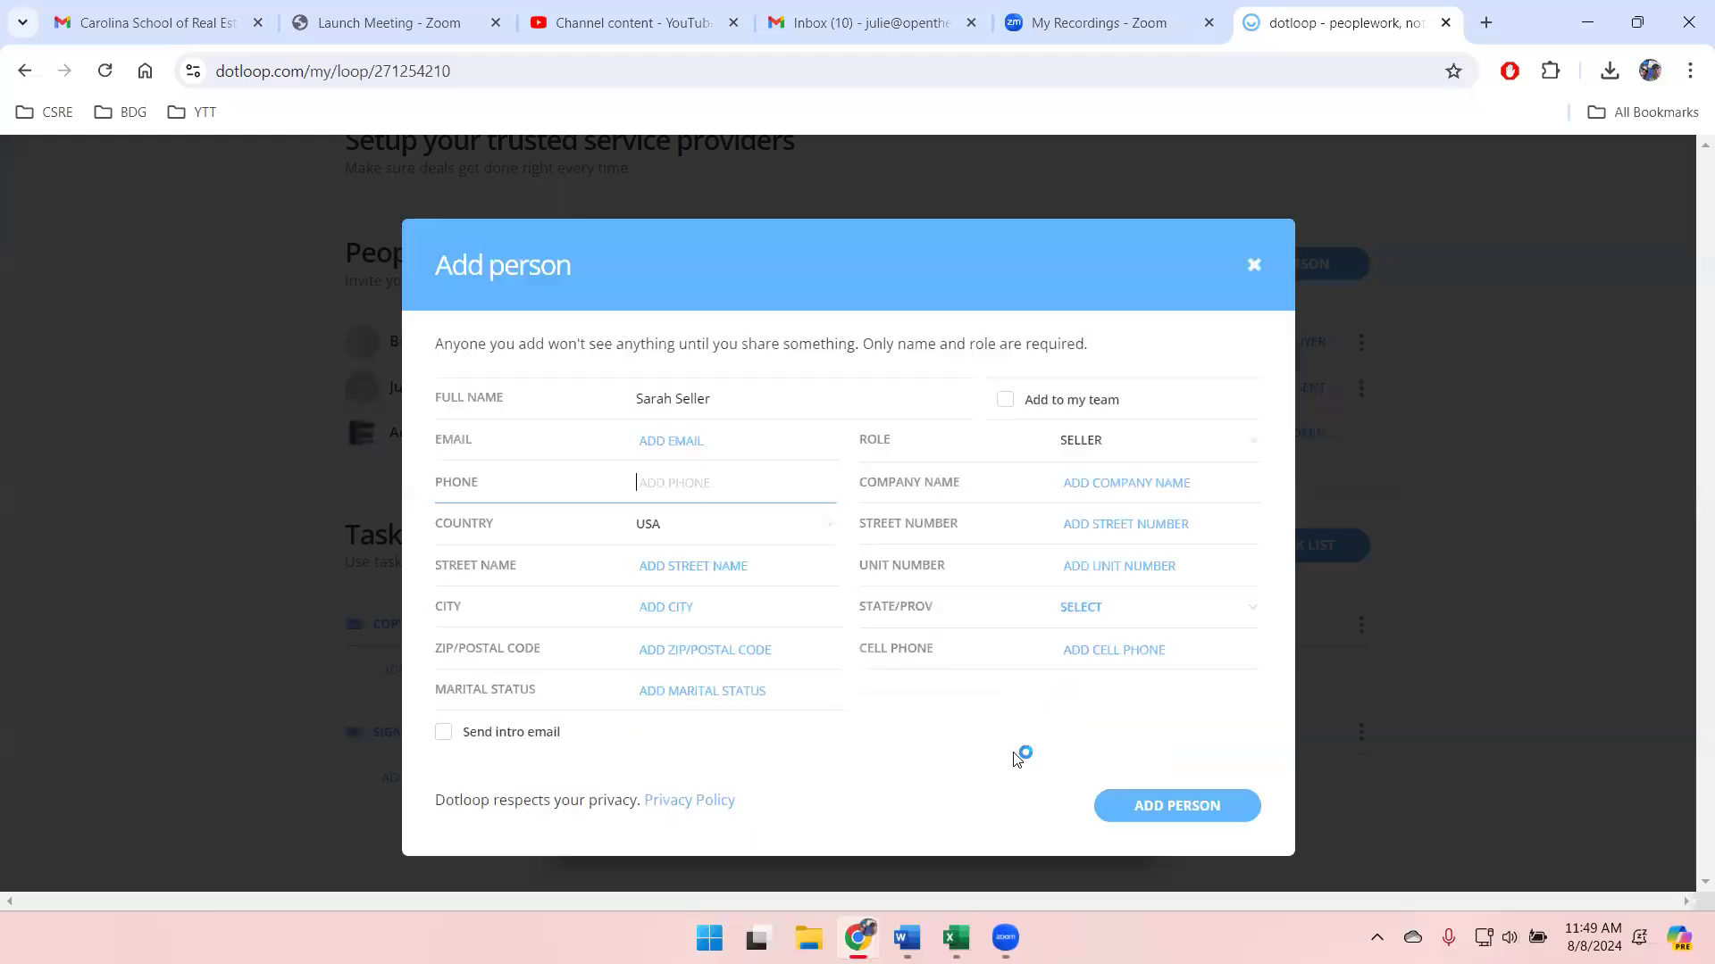
{"action": "left_click", "coordinate": [1207, 808]}
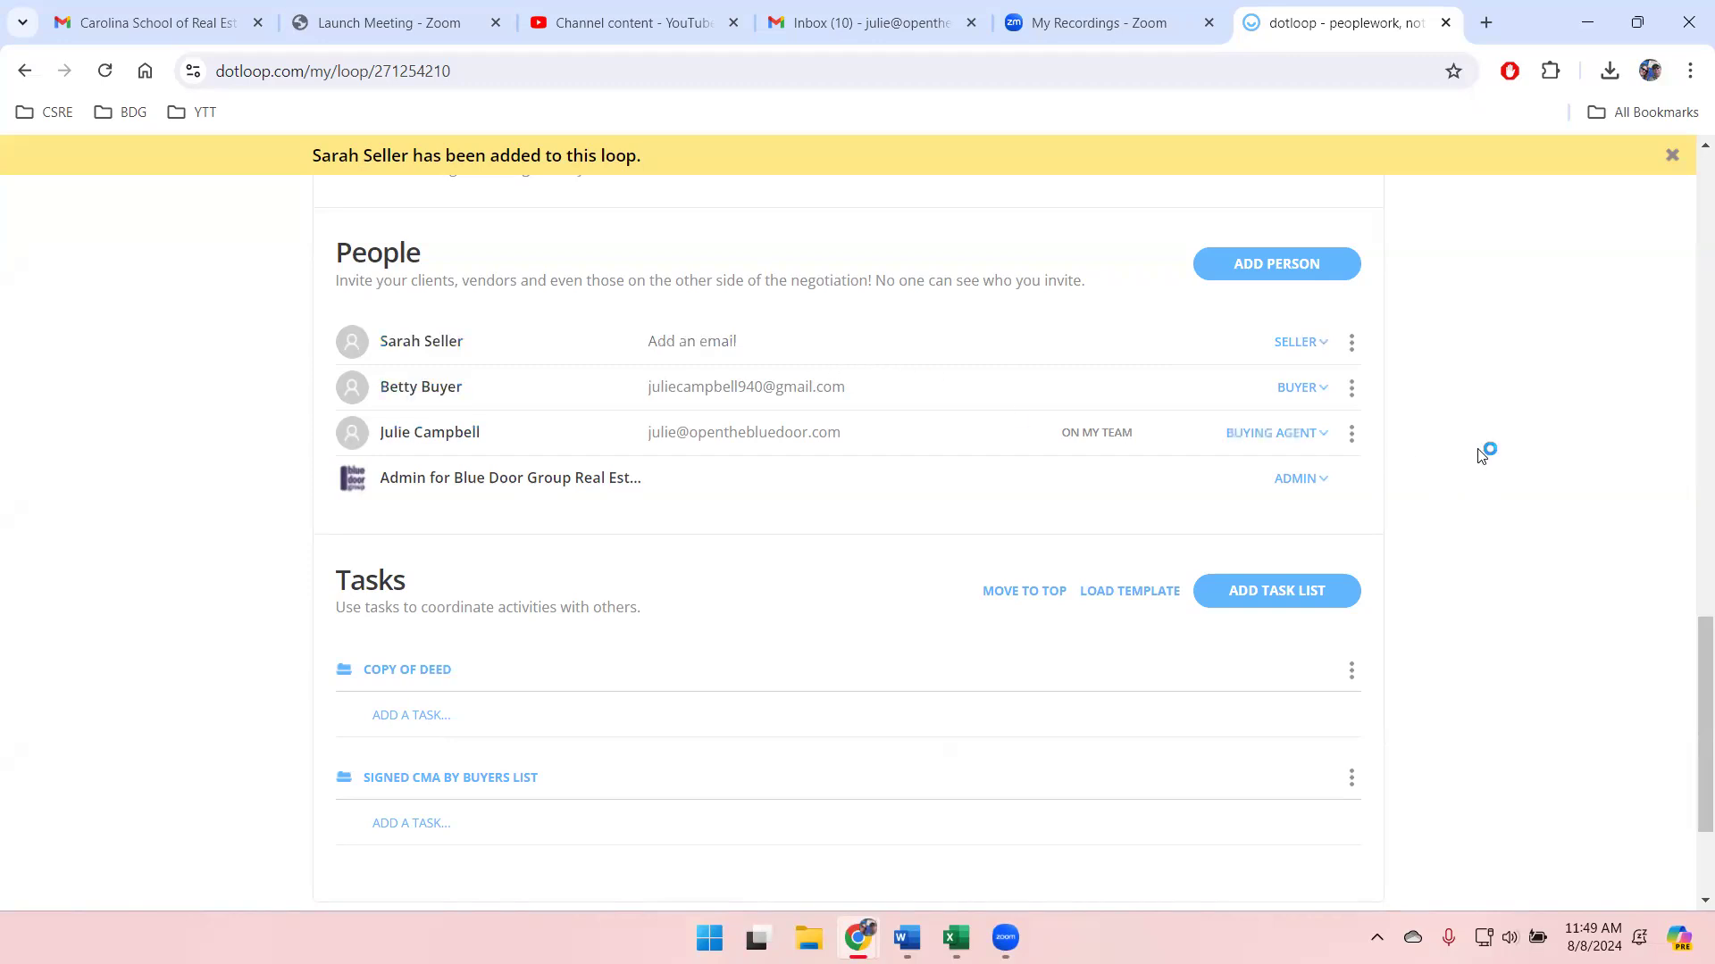
Open 2-T - Offer to Purchase and Contract together with 2A11-T - Additional Provisions Addendum from the O2P&C 456 ELM ST folder.
{"action": "scroll", "coordinate": [1483, 455], "scroll_direction": "up", "scroll_amount": 15}
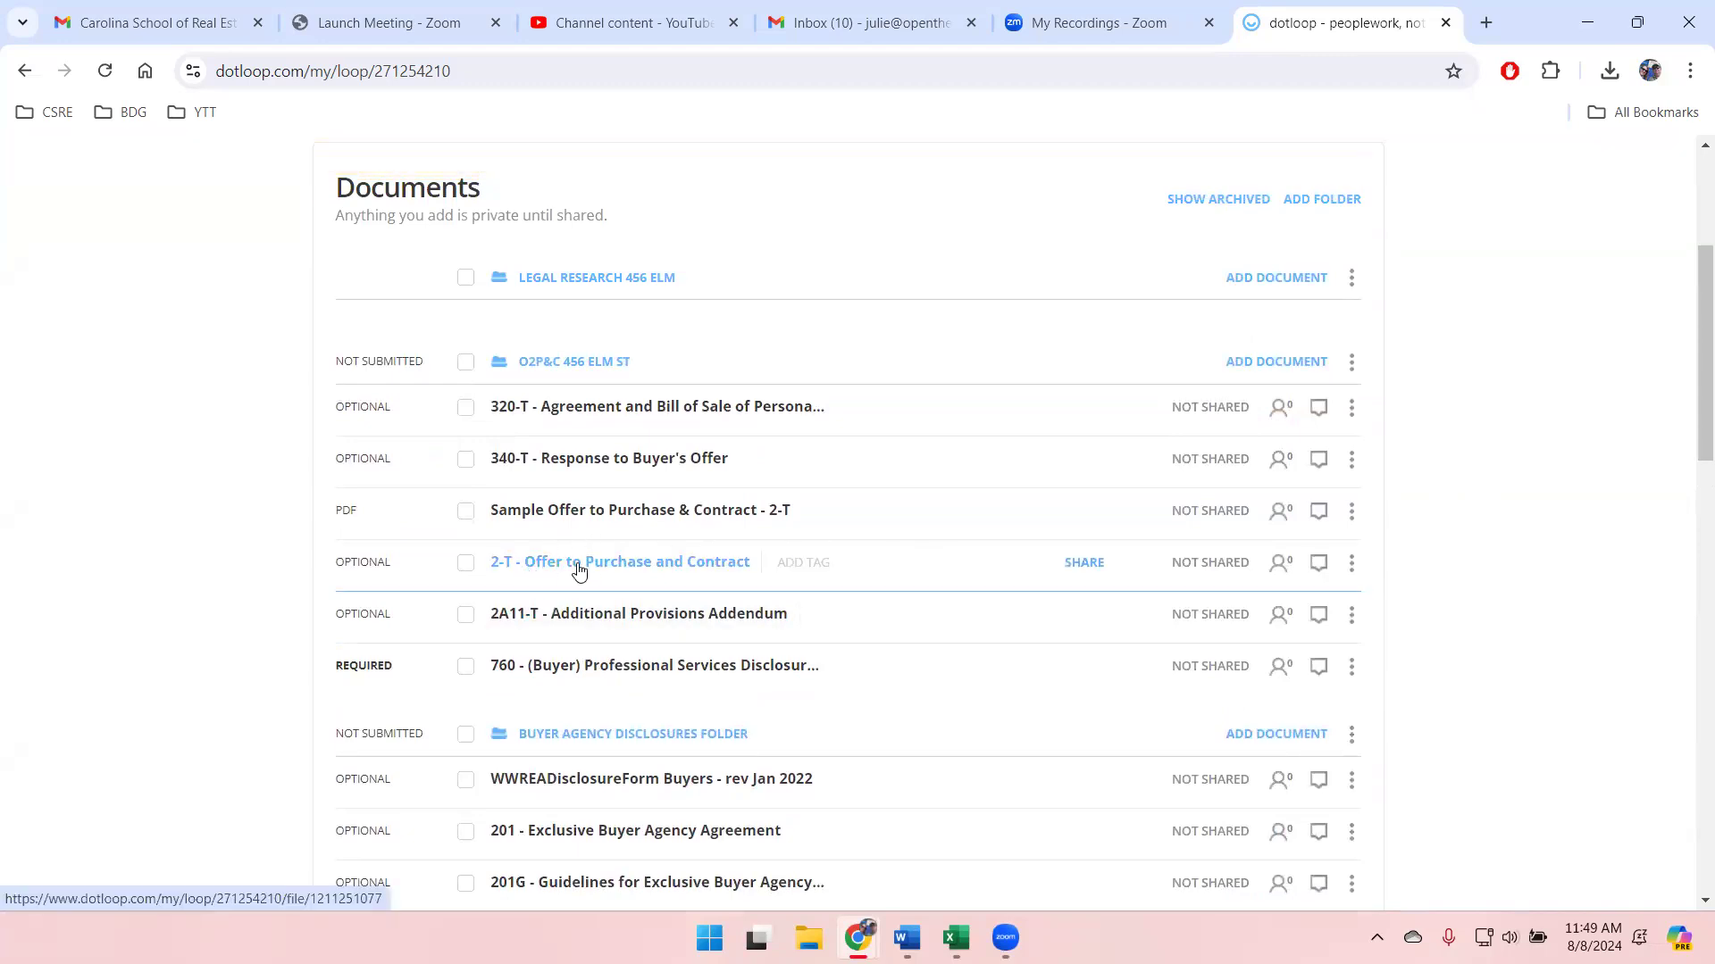
{"action": "left_click", "coordinate": [465, 564]}
{"action": "left_click", "coordinate": [464, 620]}
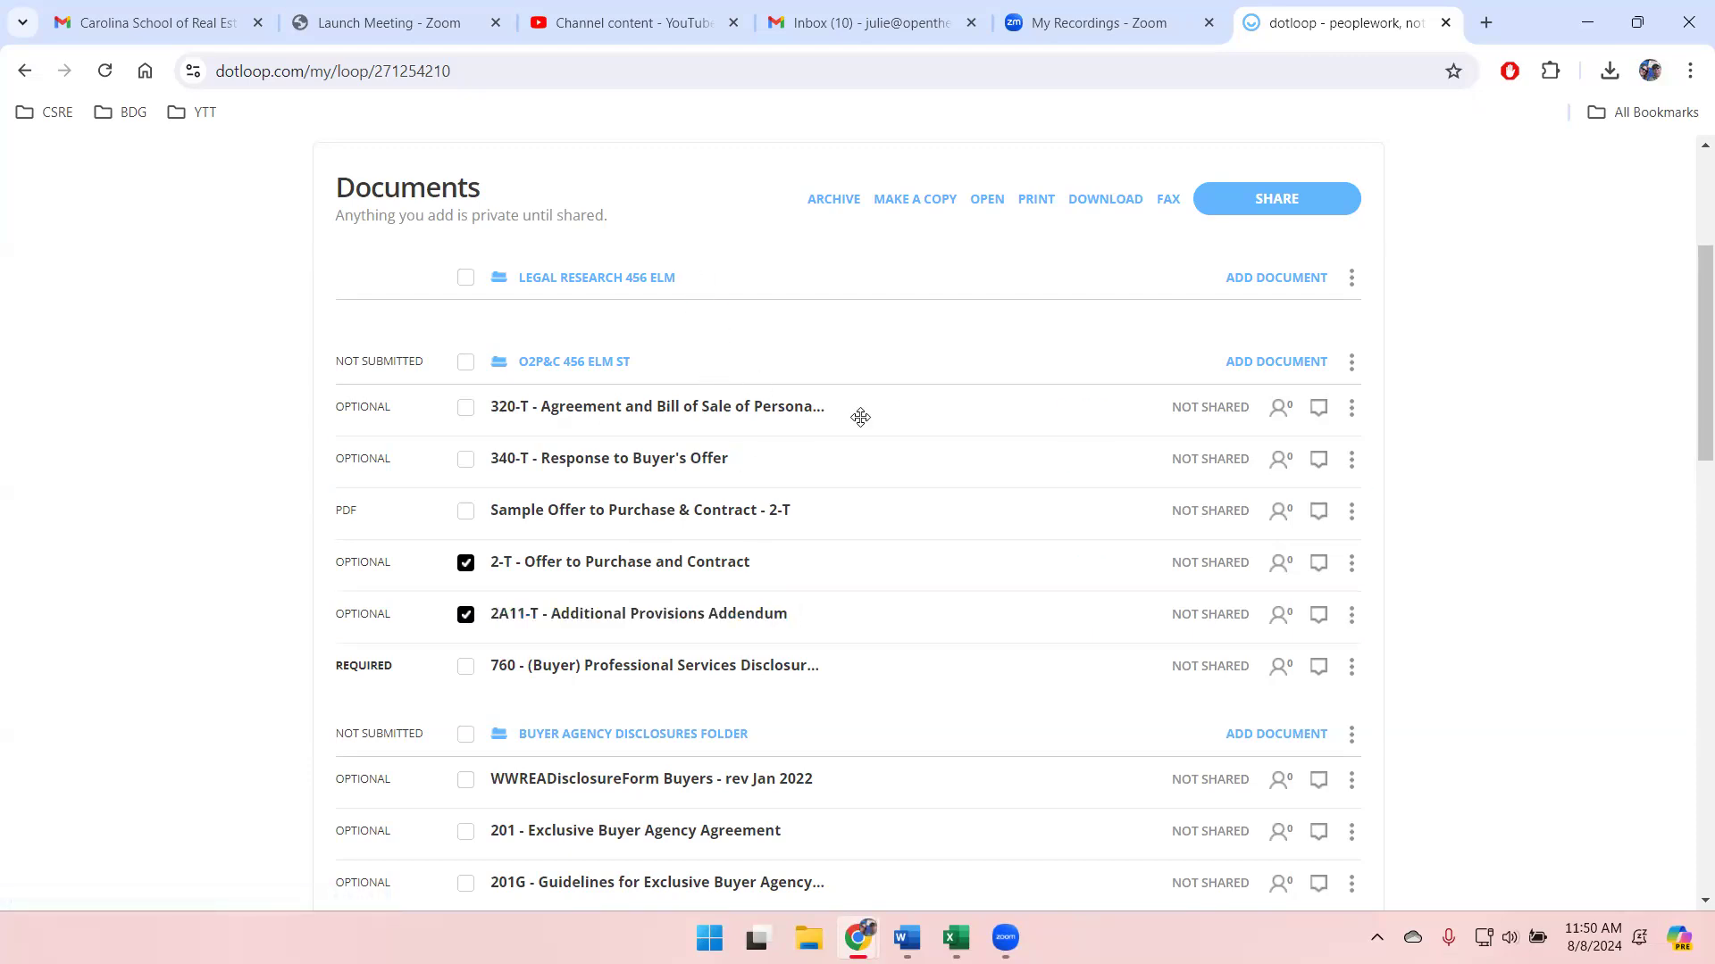
{"action": "left_click", "coordinate": [986, 200]}
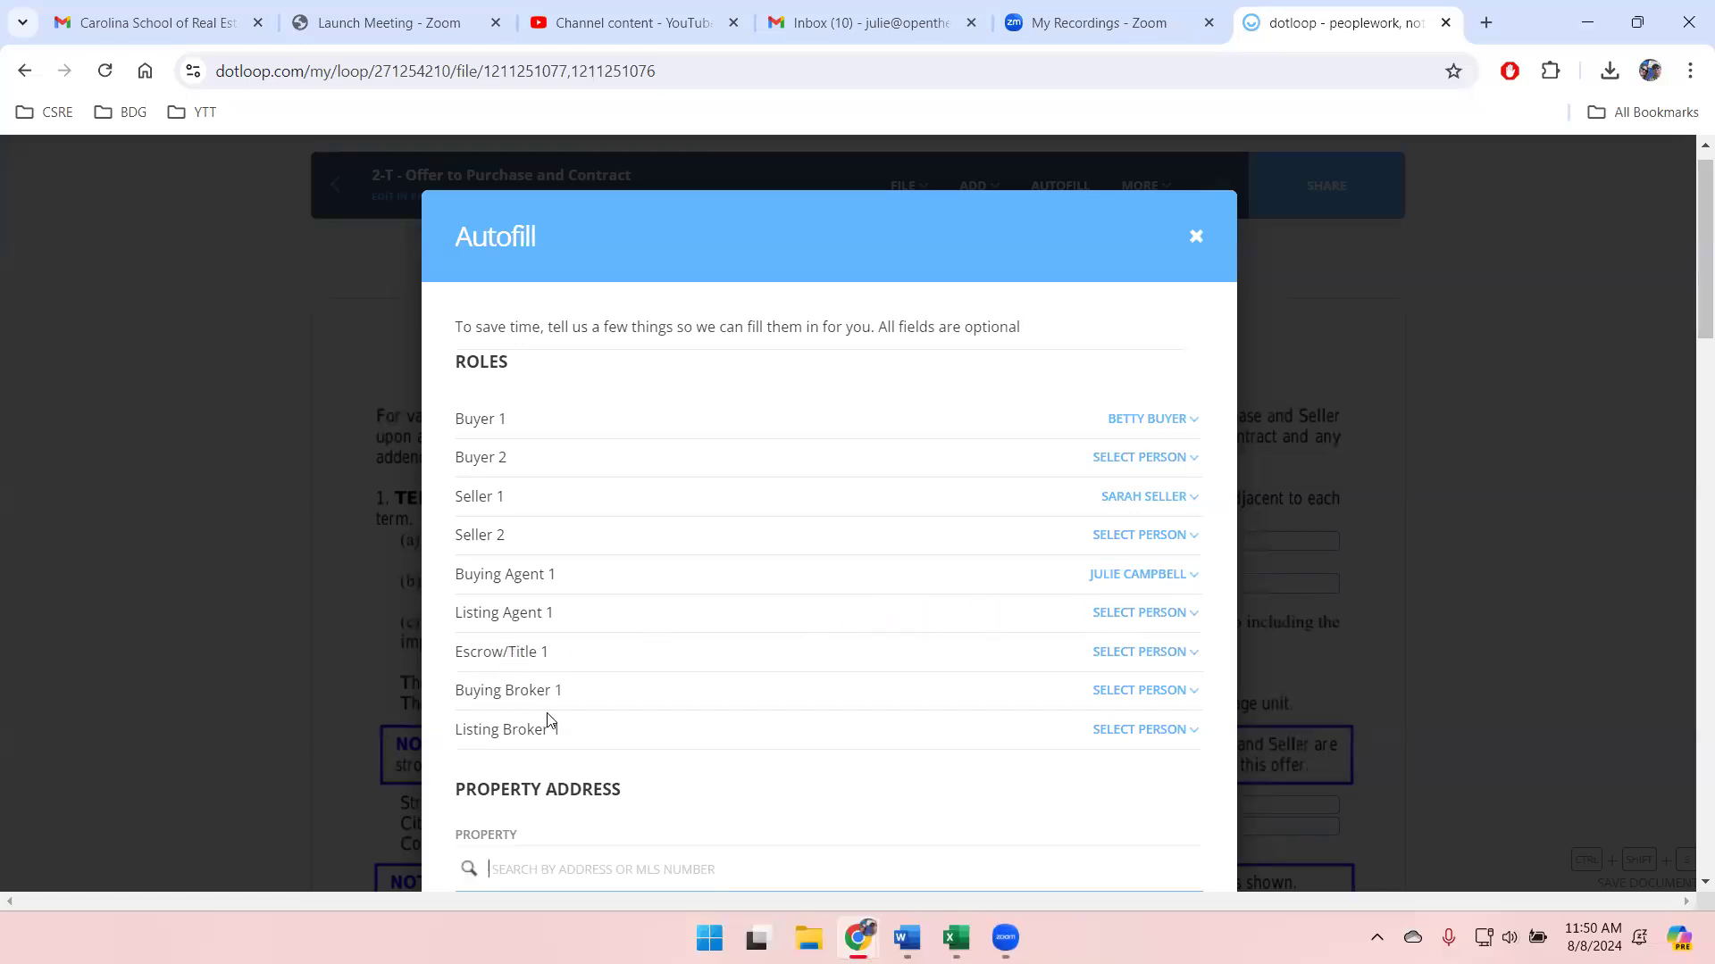
Review the Autofill form's roles, property address, buying agent, financials, contract dates, buyer, offer dates and seller sections.
{"action": "scroll", "coordinate": [875, 627], "scroll_direction": "down", "scroll_amount": 2}
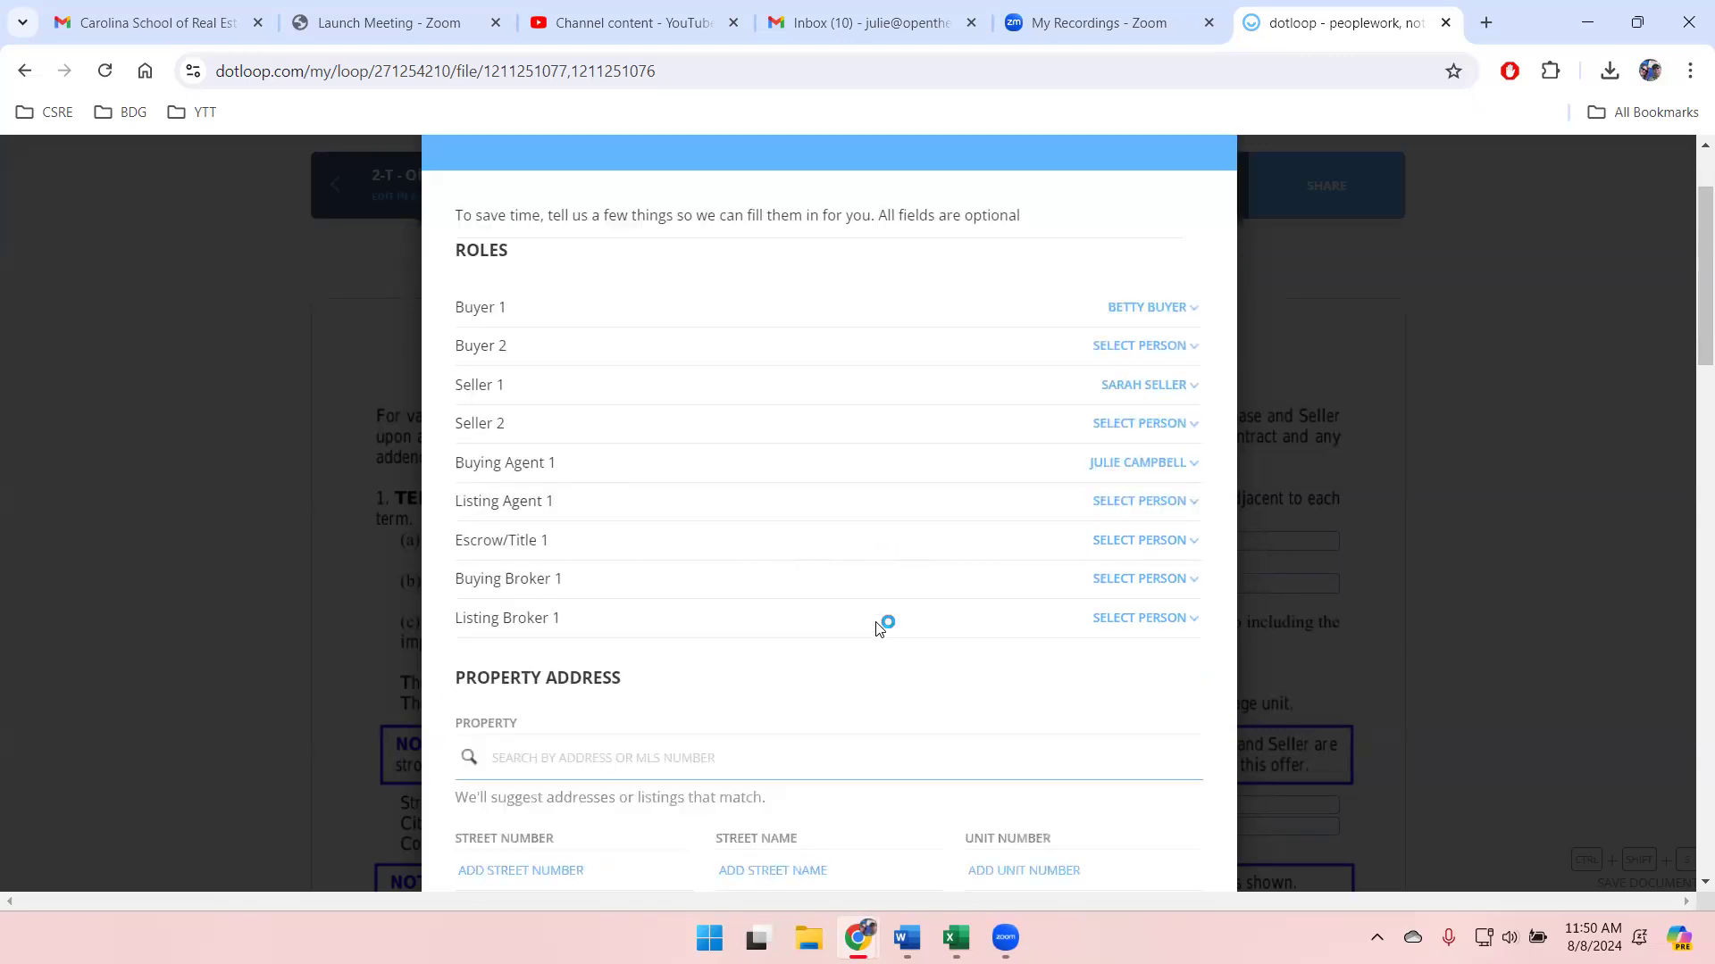
{"action": "scroll", "coordinate": [880, 625], "scroll_direction": "up", "scroll_amount": 2}
{"action": "left_click", "coordinate": [474, 498]}
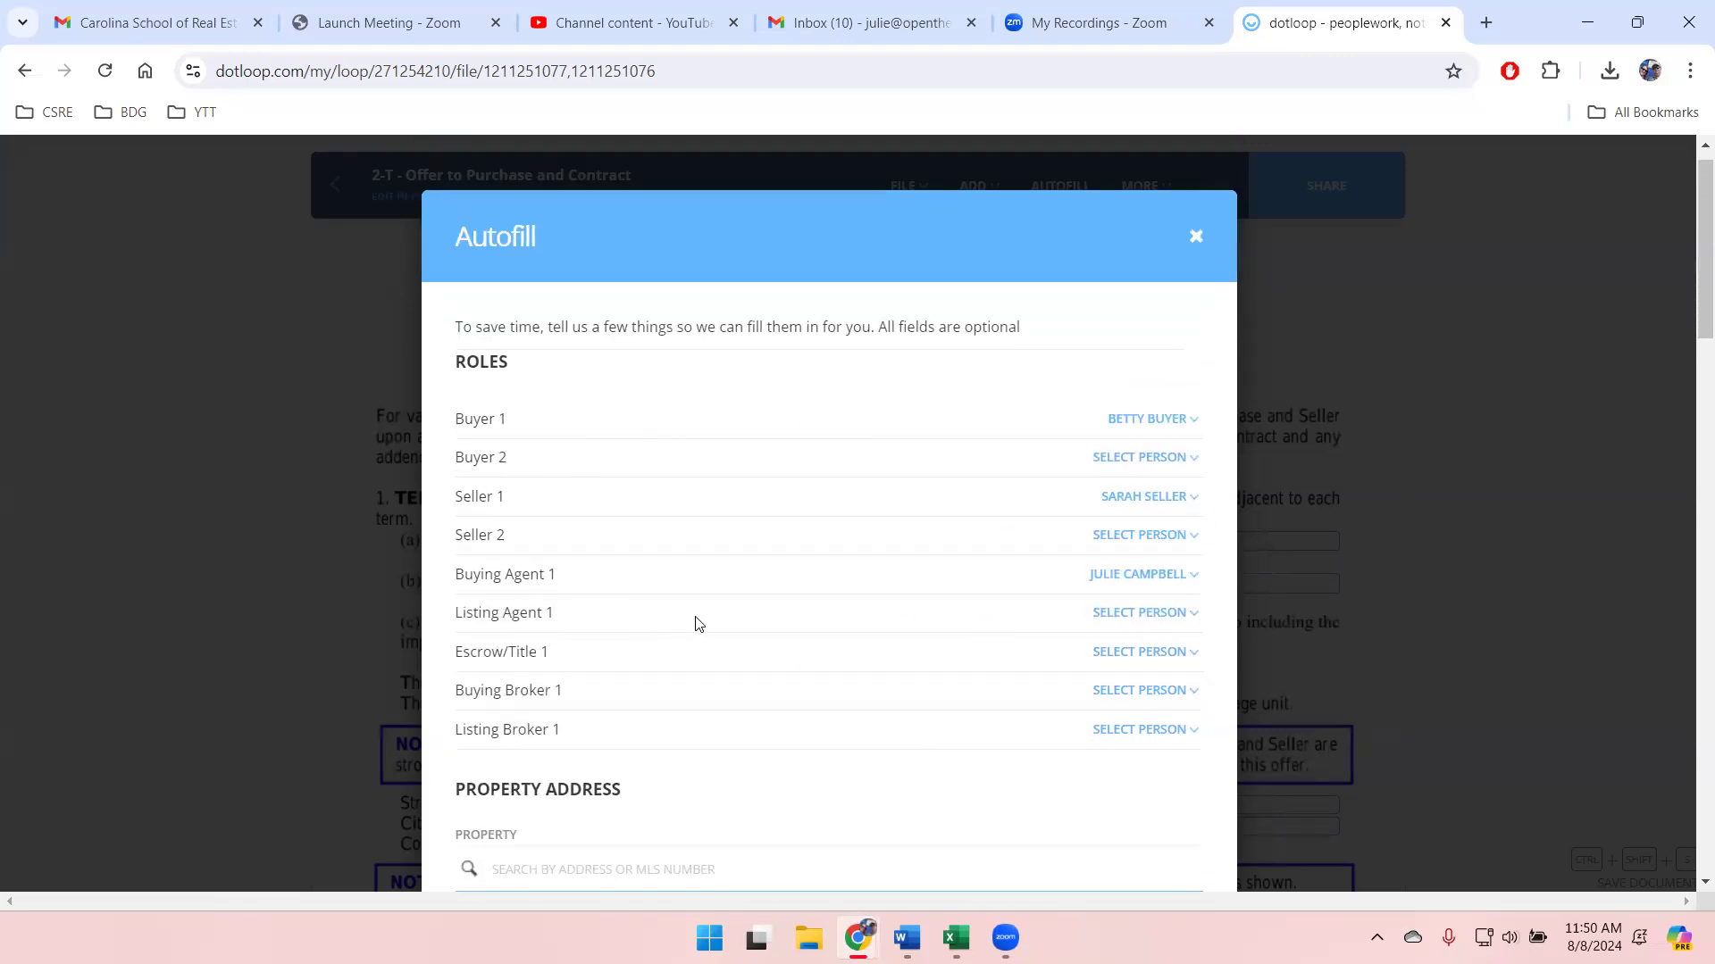
{"action": "left_click", "coordinate": [845, 630]}
{"action": "scroll", "coordinate": [815, 673], "scroll_direction": "down", "scroll_amount": 3}
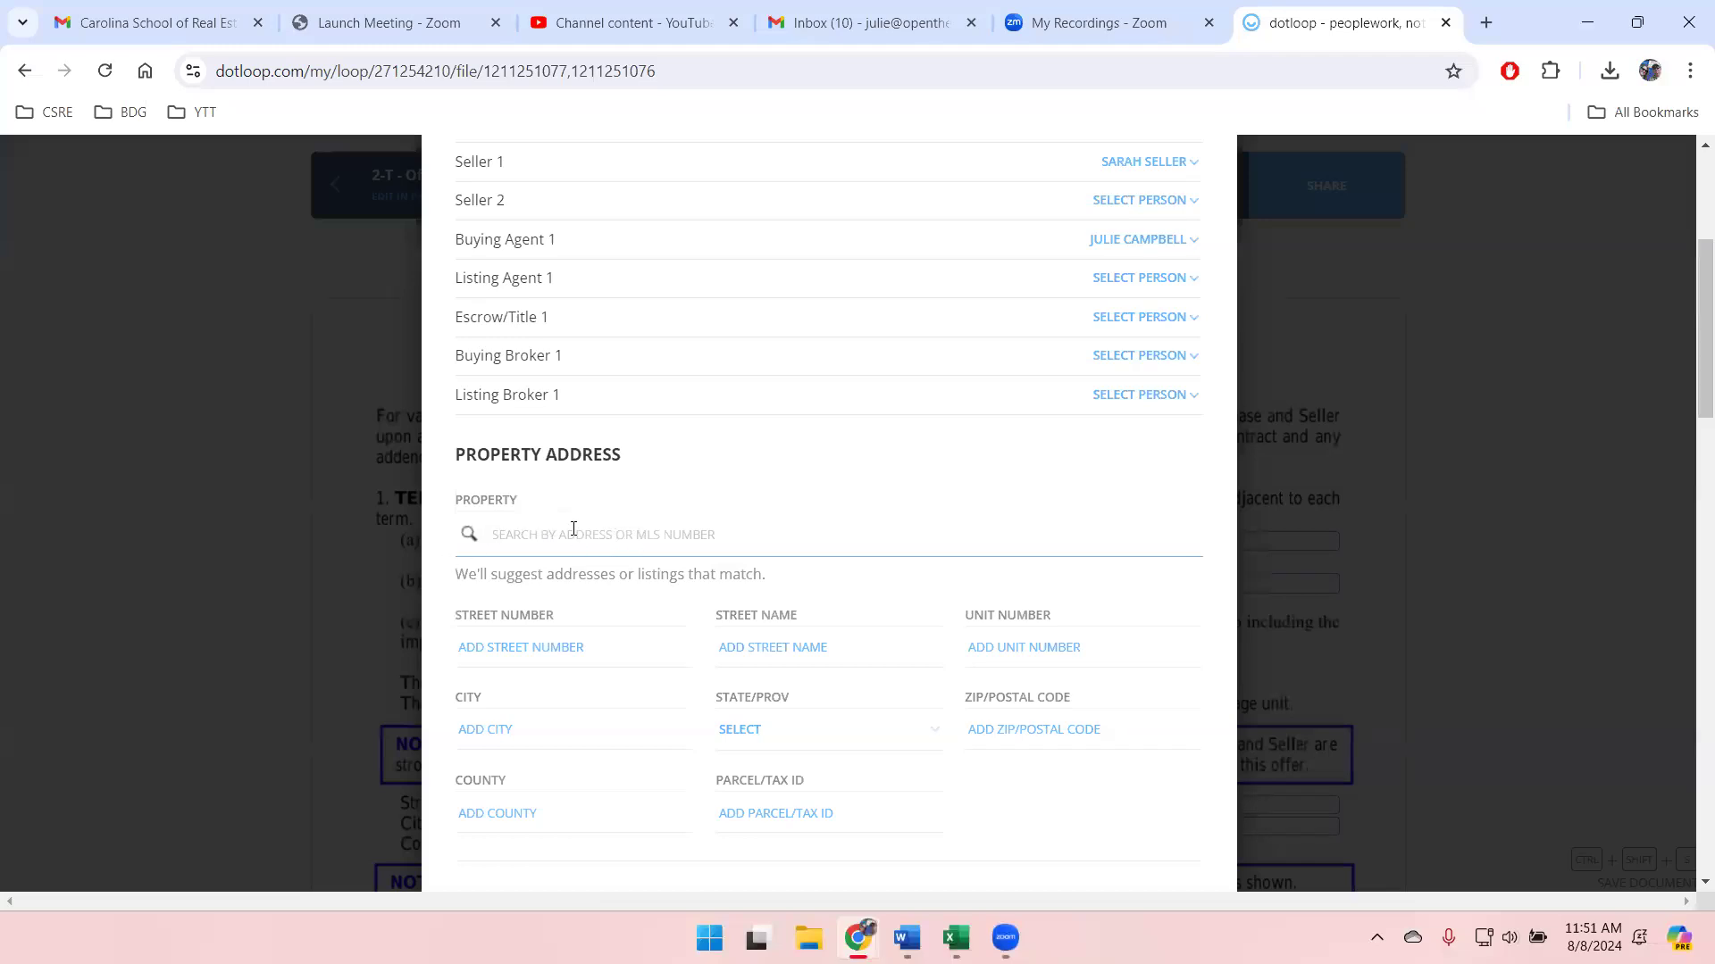
{"action": "scroll", "coordinate": [629, 530], "scroll_direction": "down", "scroll_amount": 5}
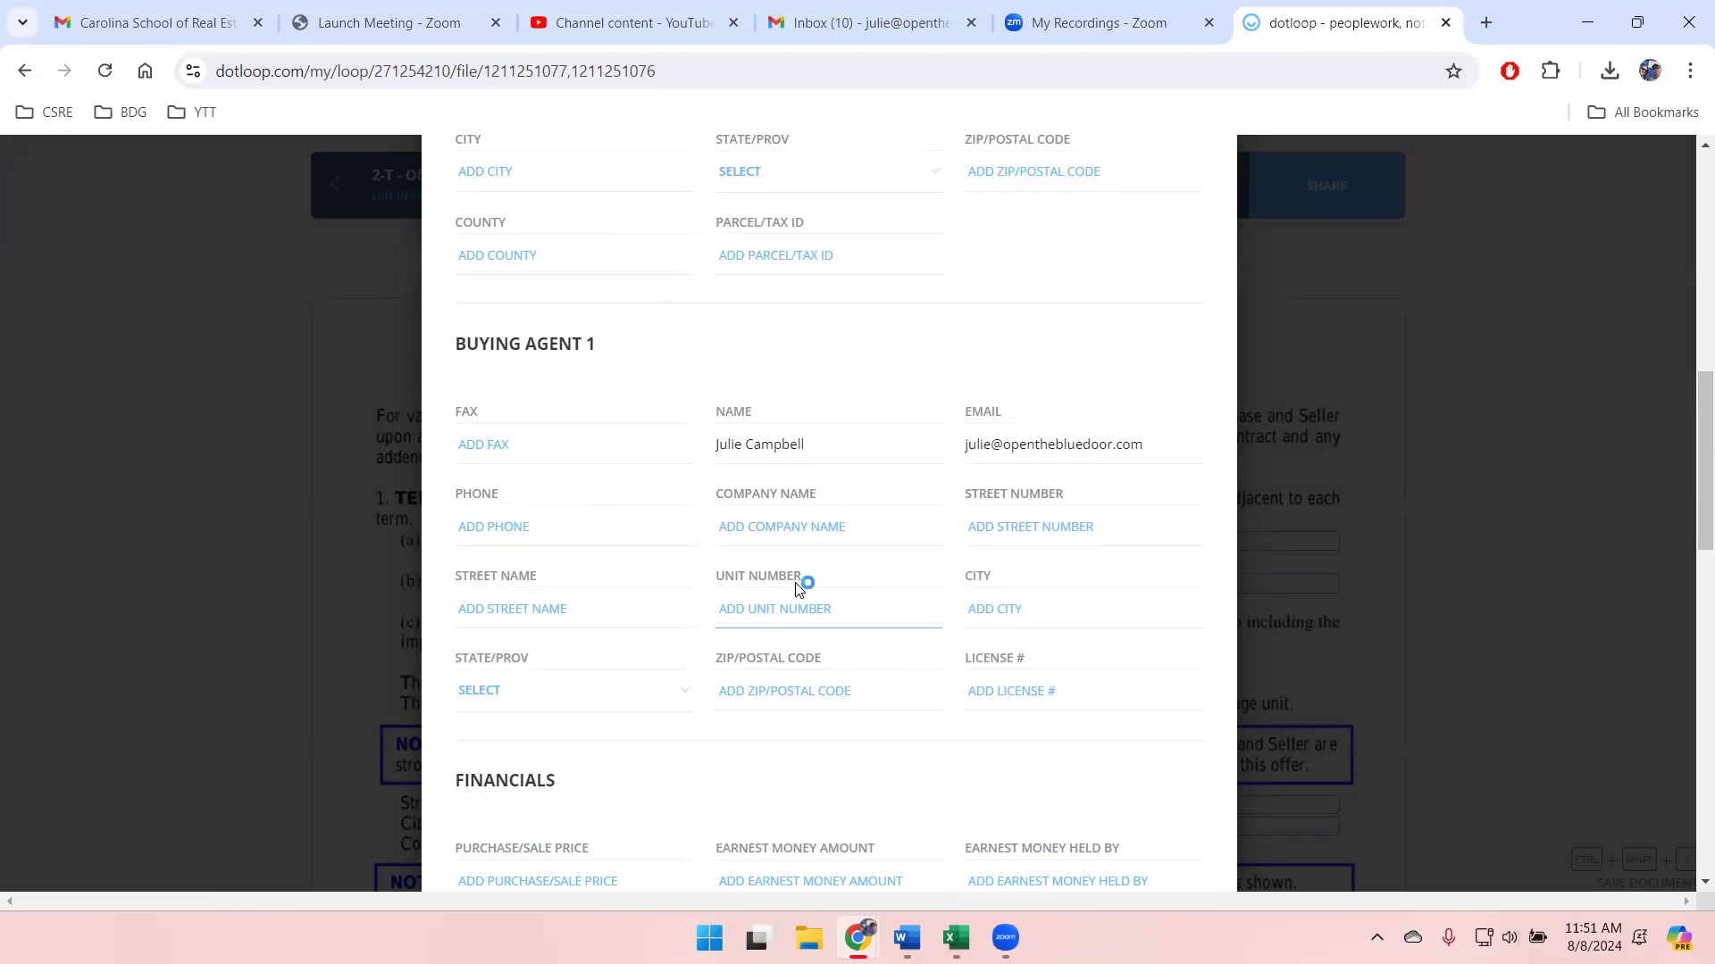
{"action": "scroll", "coordinate": [800, 588], "scroll_direction": "down", "scroll_amount": 5}
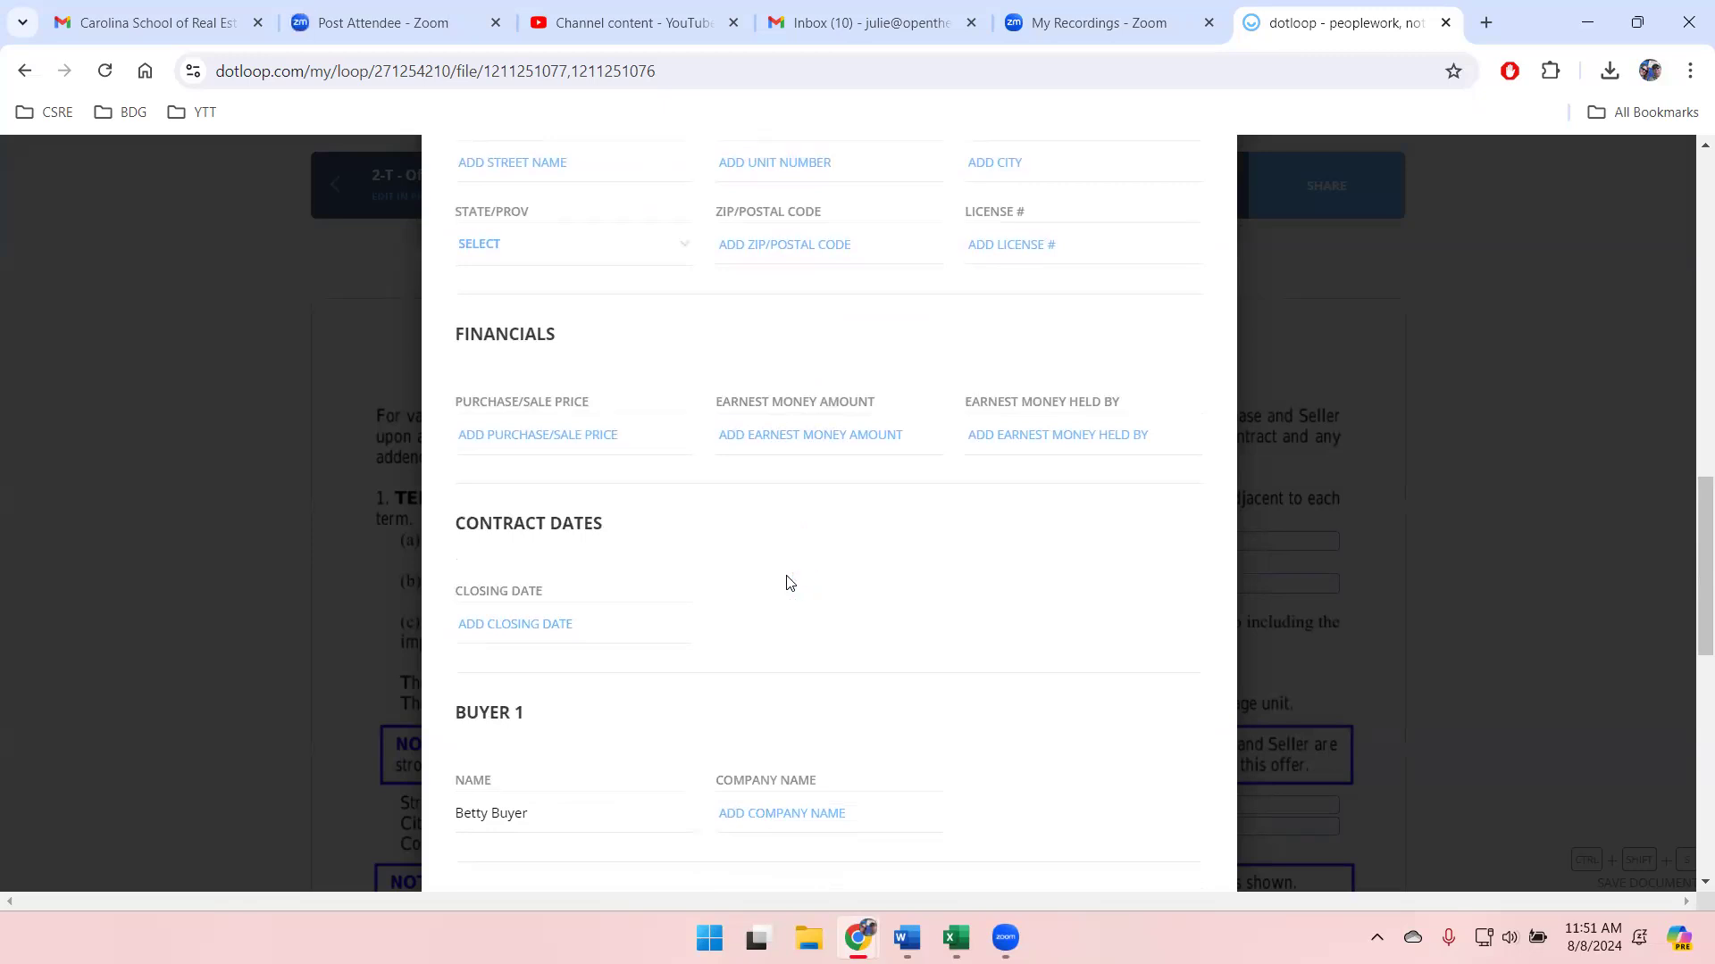
{"action": "scroll", "coordinate": [790, 583], "scroll_direction": "down", "scroll_amount": 2}
{"action": "scroll", "coordinate": [789, 583], "scroll_direction": "up", "scroll_amount": 2}
{"action": "scroll", "coordinate": [790, 583], "scroll_direction": "down", "scroll_amount": 4}
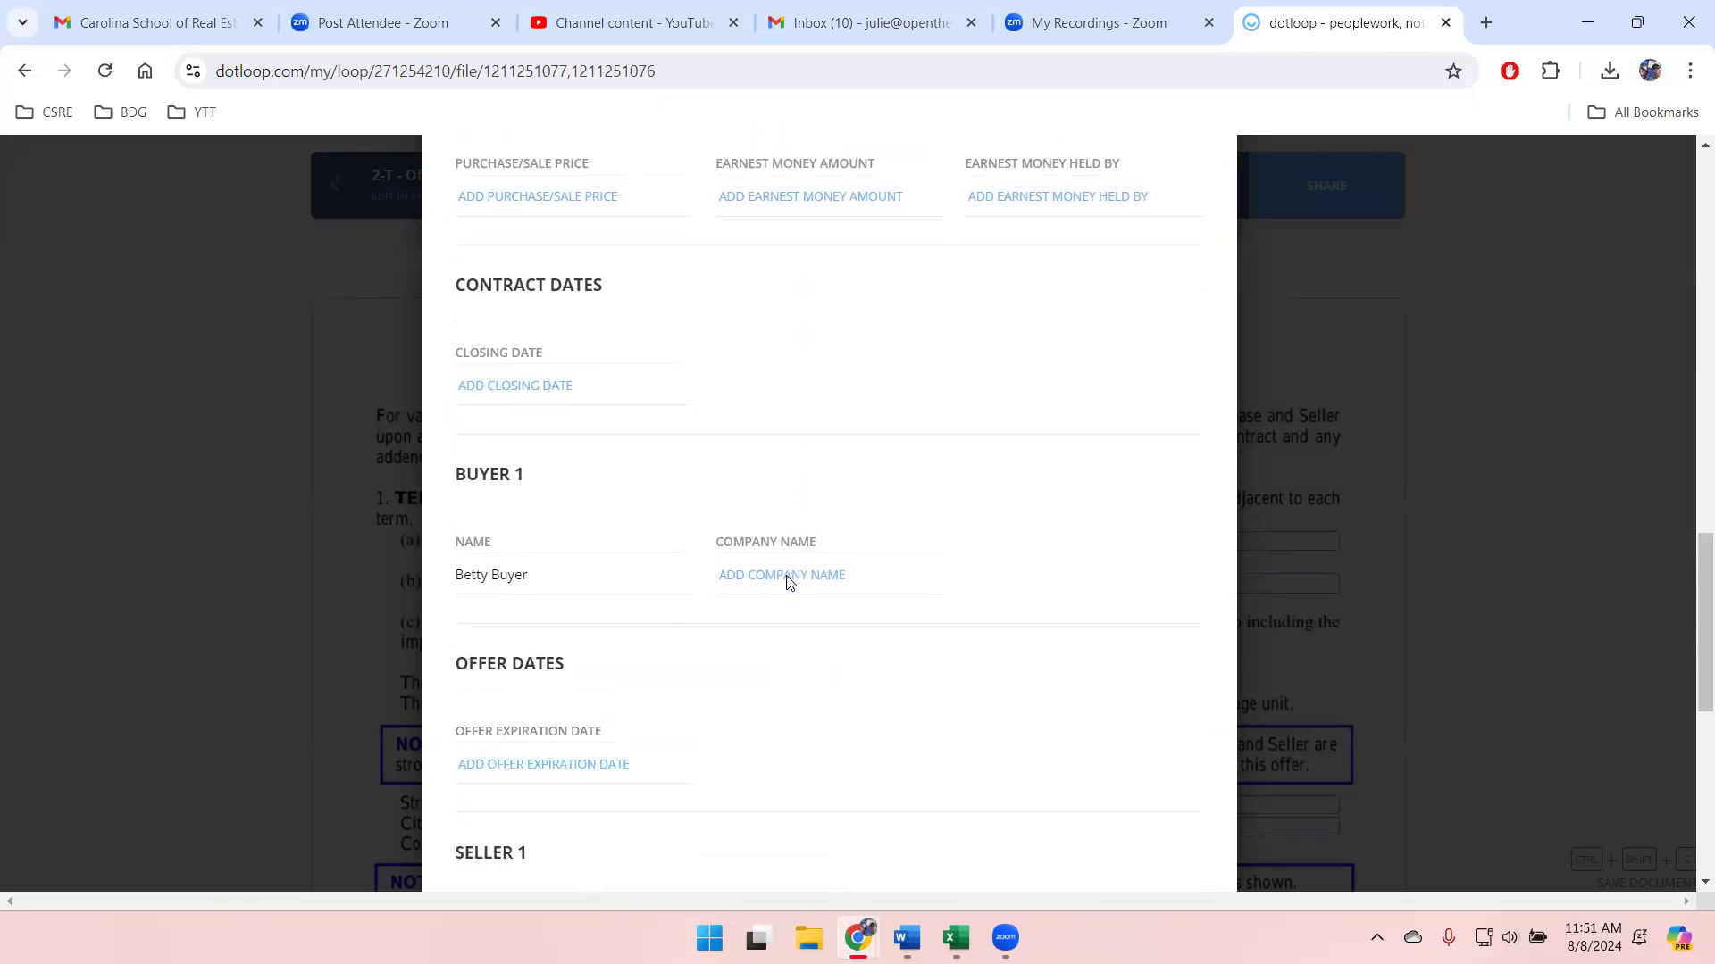
{"action": "scroll", "coordinate": [789, 583], "scroll_direction": "down", "scroll_amount": 4}
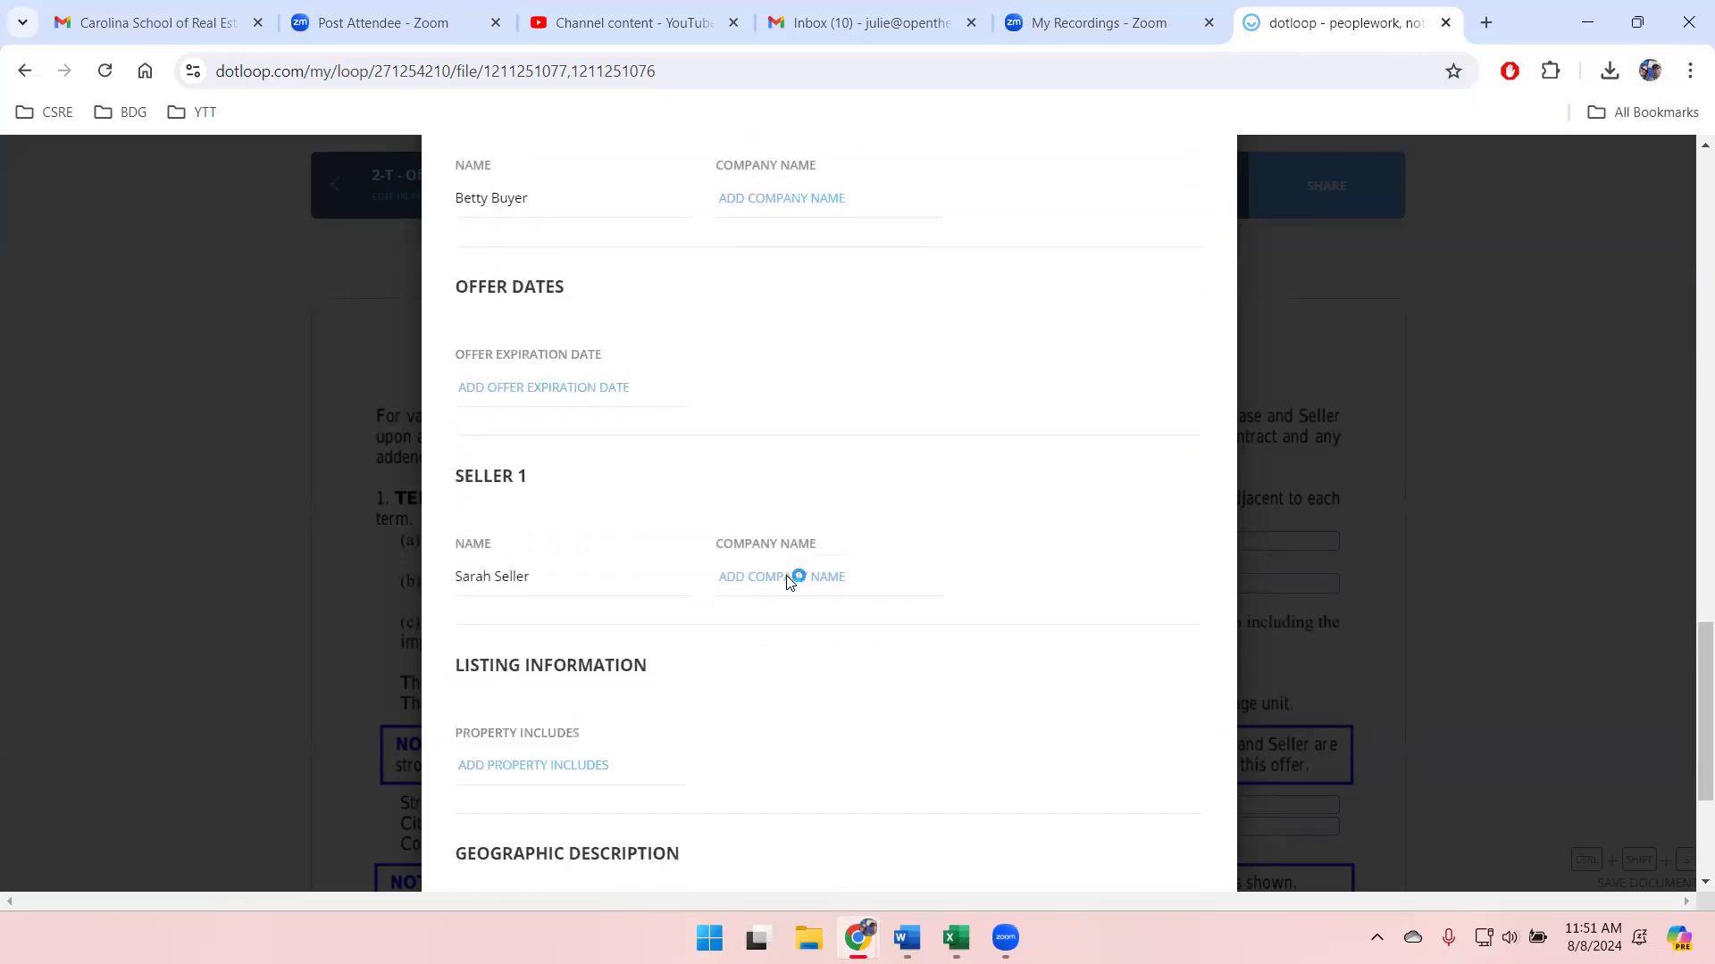
{"action": "scroll", "coordinate": [789, 583], "scroll_direction": "up", "scroll_amount": 20}
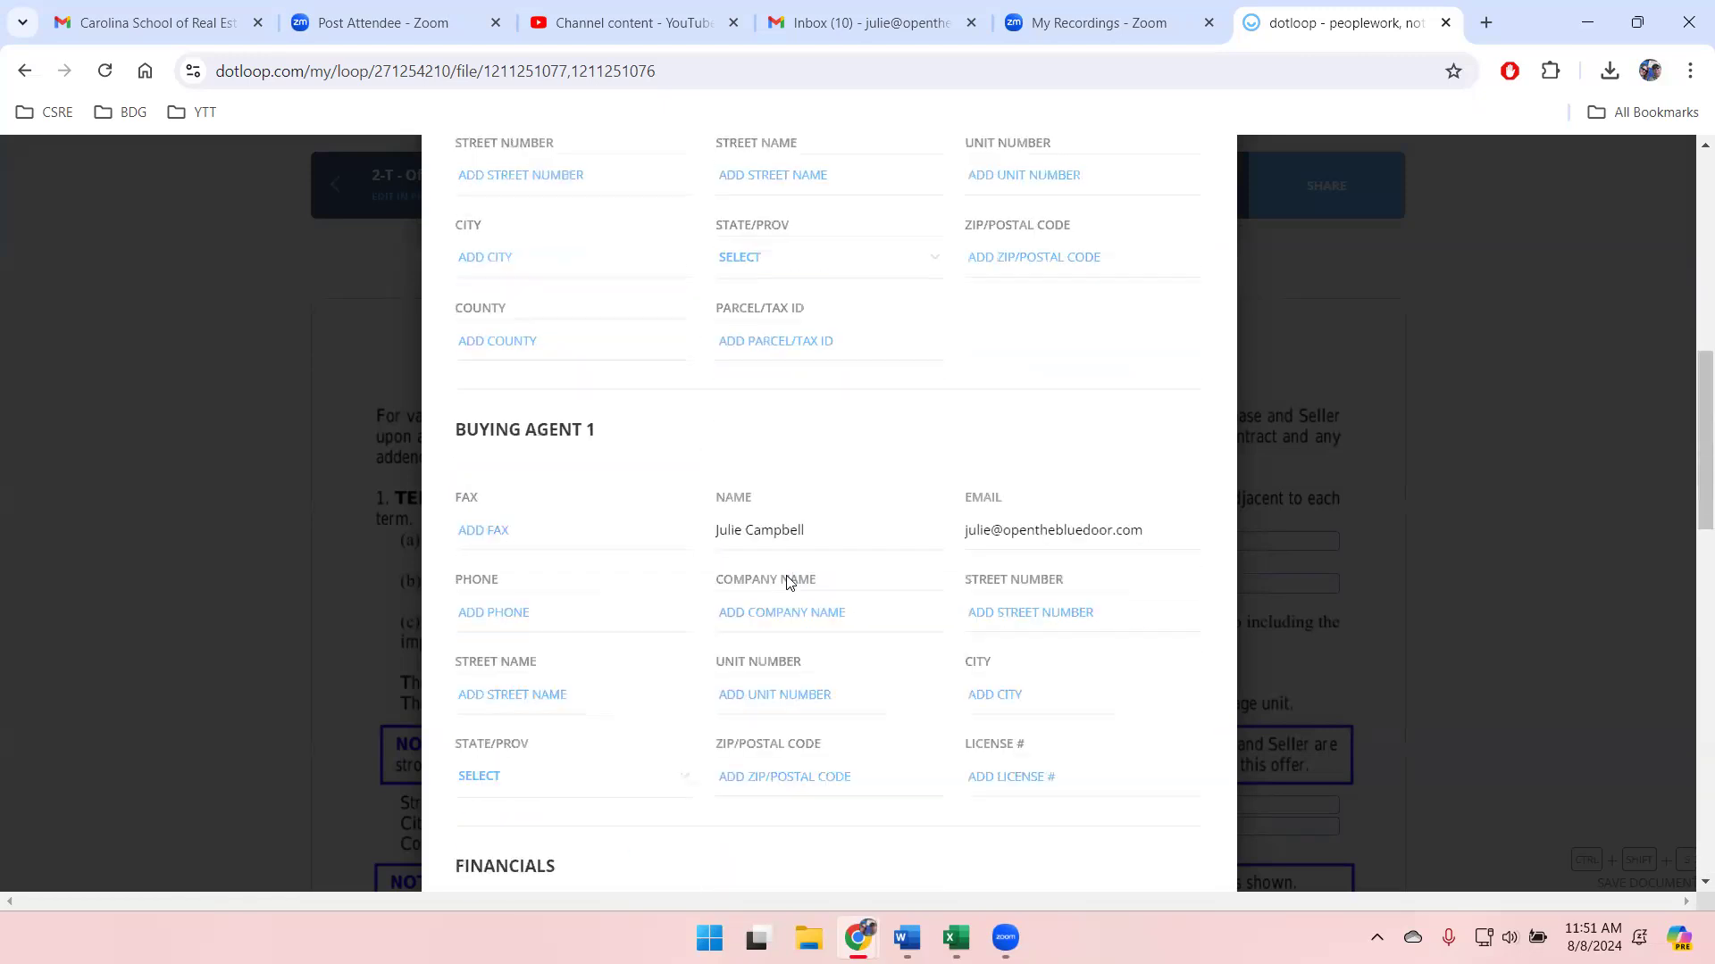
Autofill both documents with the assigned buyer, seller and buying agent, leaving the property, financial and geographic fields blank.
{"action": "scroll", "coordinate": [789, 583], "scroll_direction": "down", "scroll_amount": 3}
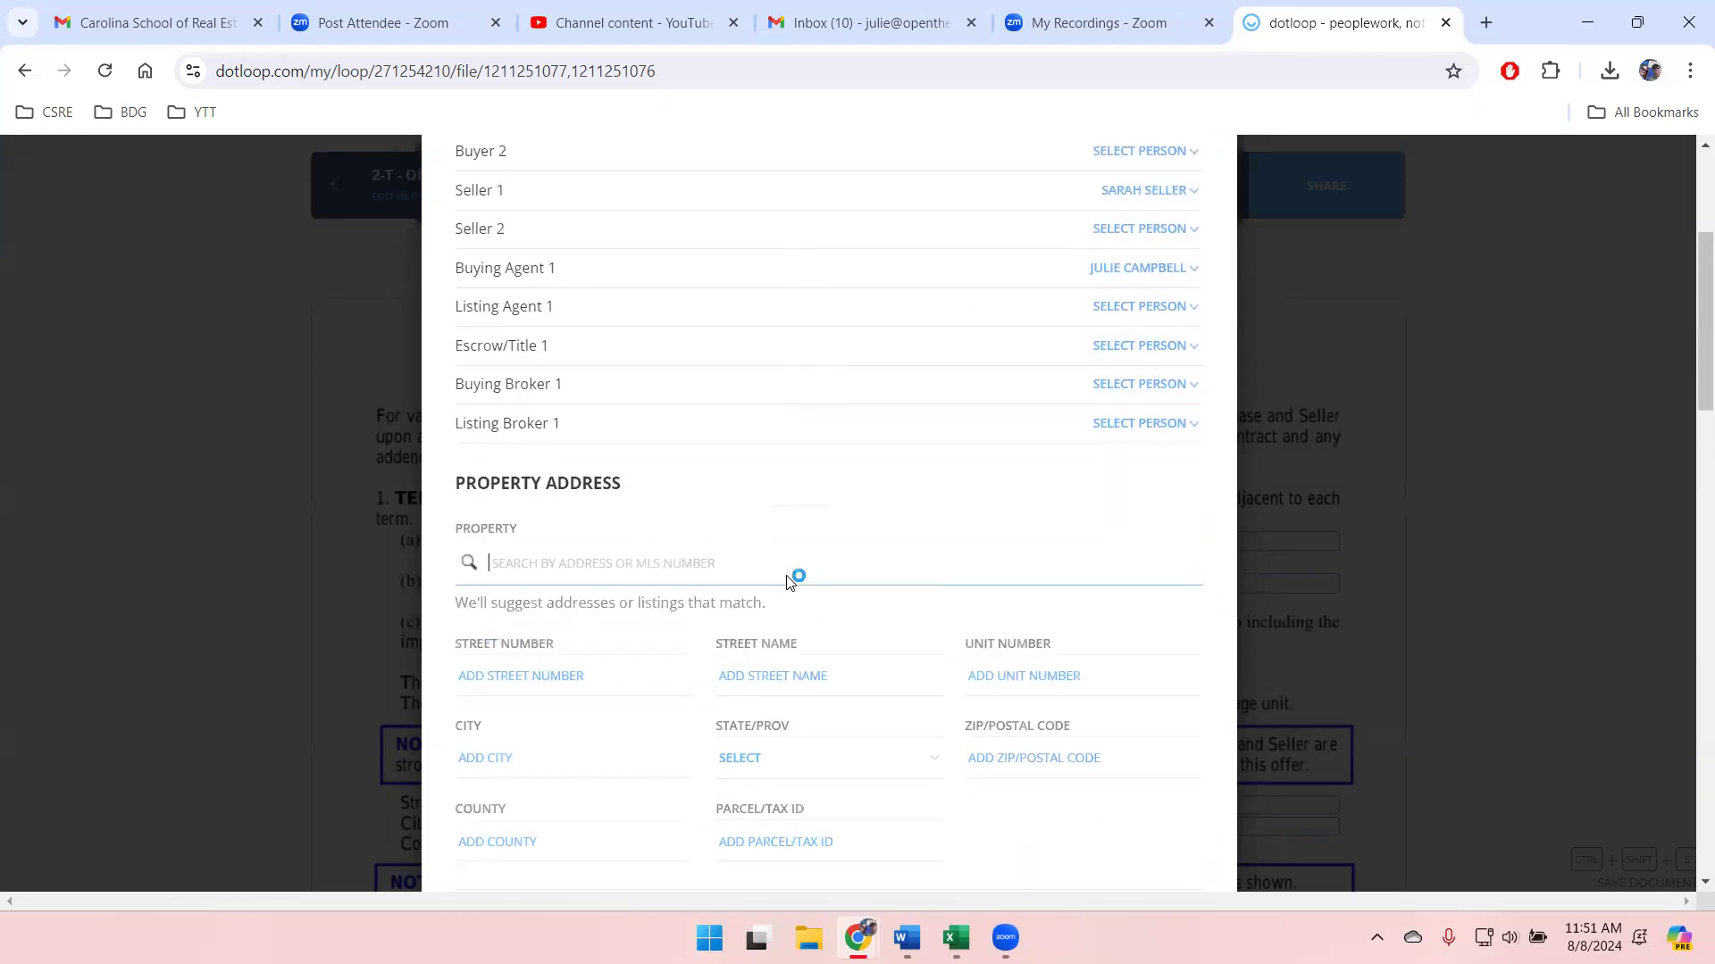
{"action": "scroll", "coordinate": [786, 575], "scroll_direction": "down", "scroll_amount": 1}
{"action": "scroll", "coordinate": [784, 573], "scroll_direction": "up", "scroll_amount": 1}
{"action": "scroll", "coordinate": [773, 570], "scroll_direction": "down", "scroll_amount": 20}
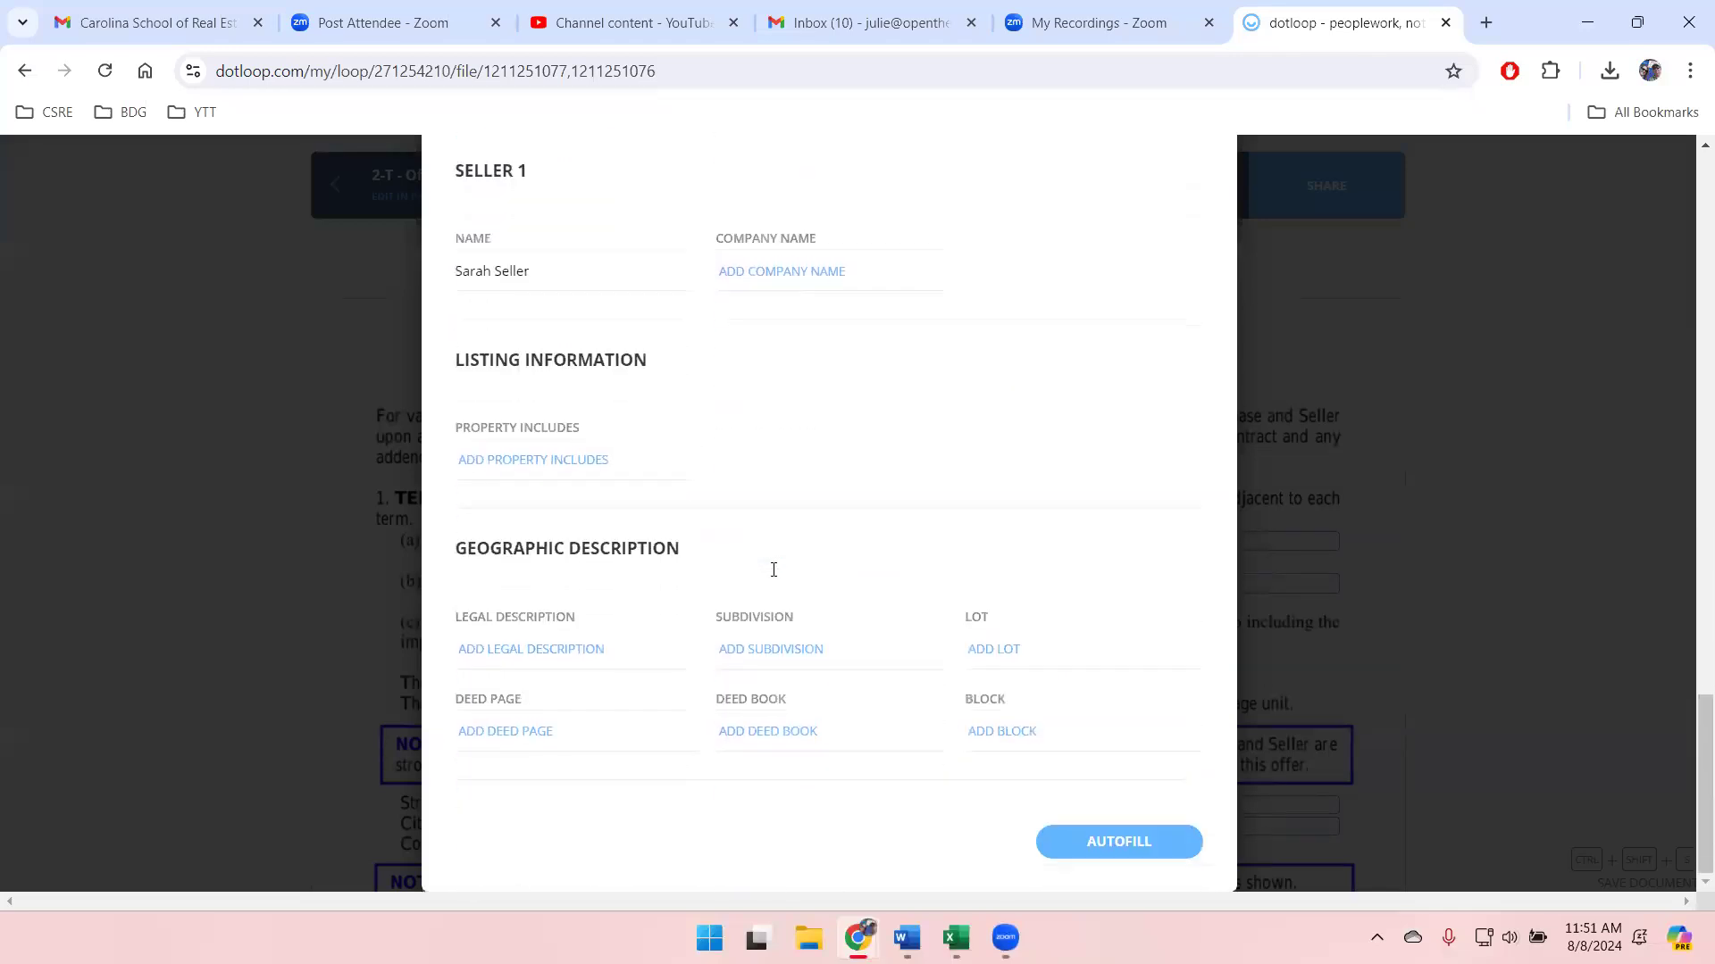
{"action": "left_click", "coordinate": [1109, 846]}
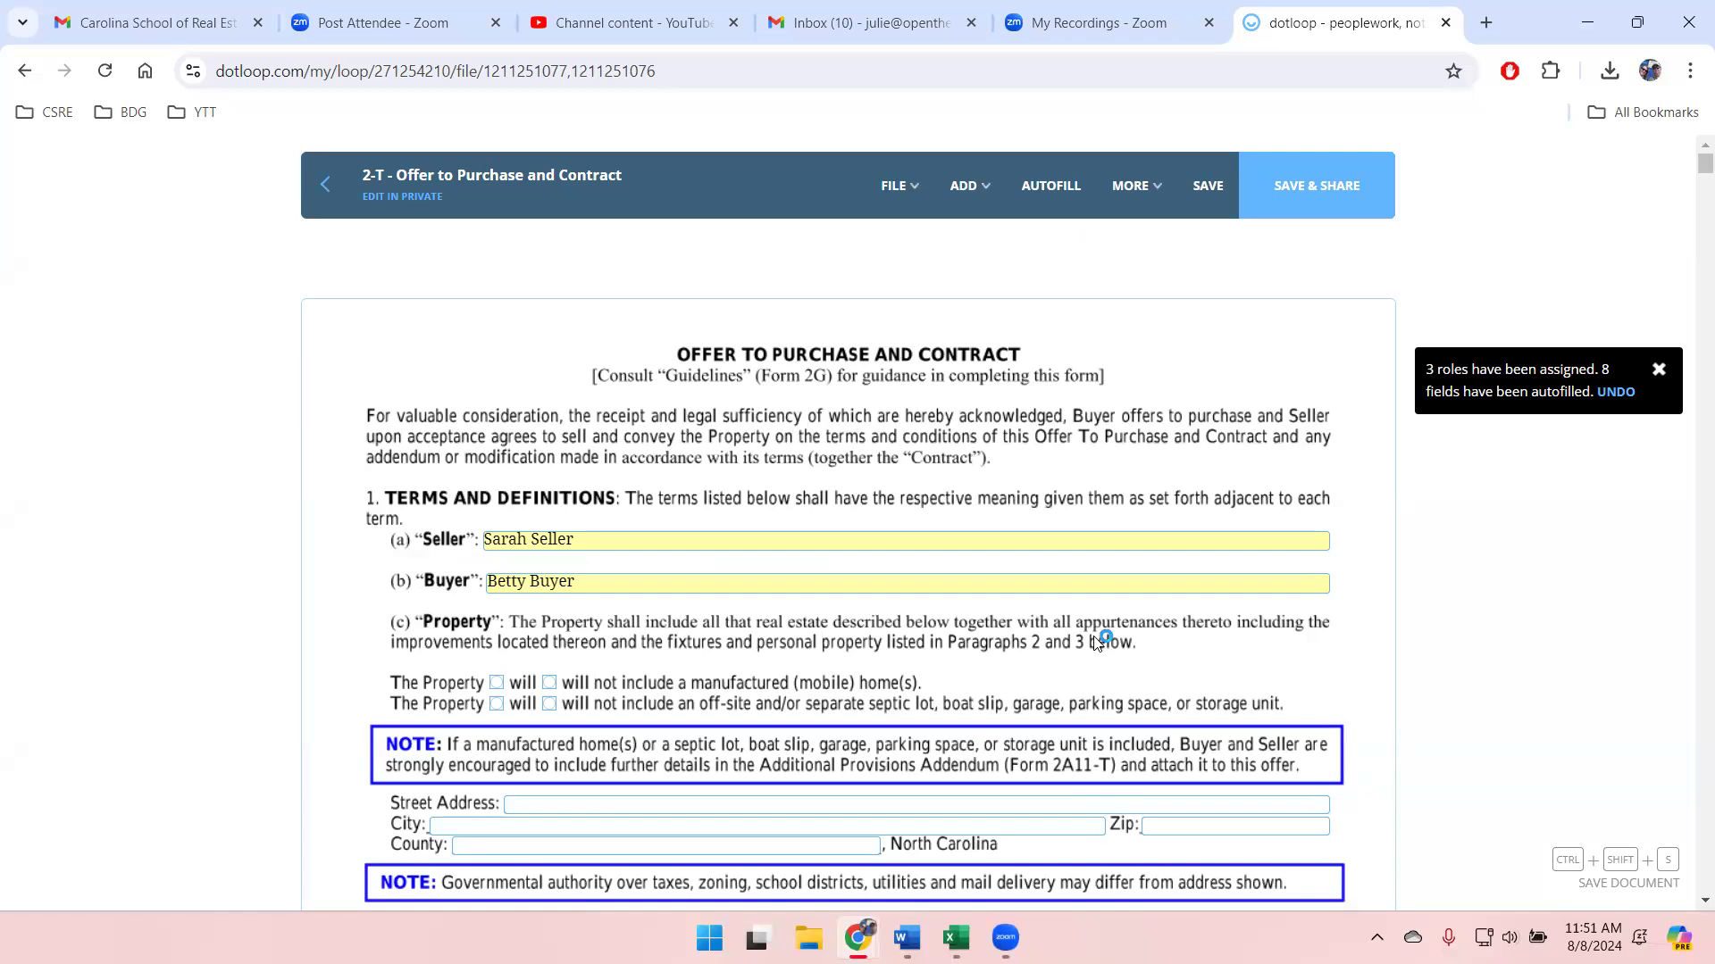
Examine the Offer to Purchase and Contract for the party names, property fields, page initials and signature blocks.
{"action": "scroll", "coordinate": [1042, 578], "scroll_direction": "down", "scroll_amount": 4}
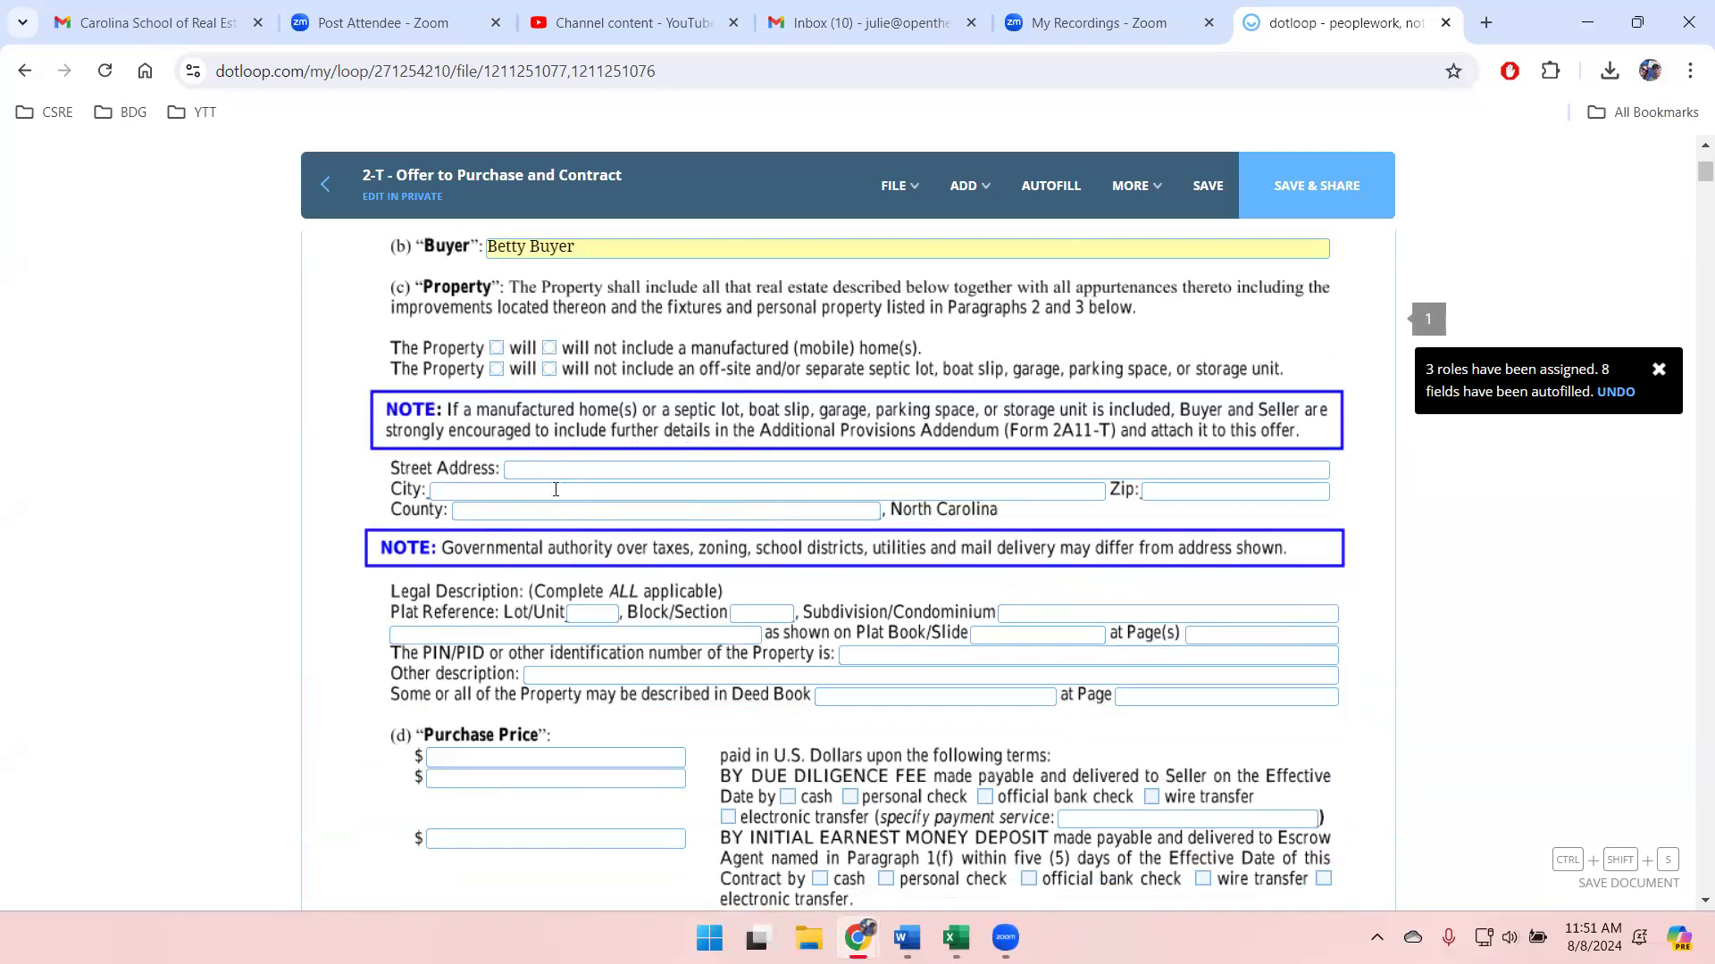
{"action": "scroll", "coordinate": [935, 636], "scroll_direction": "down", "scroll_amount": 10}
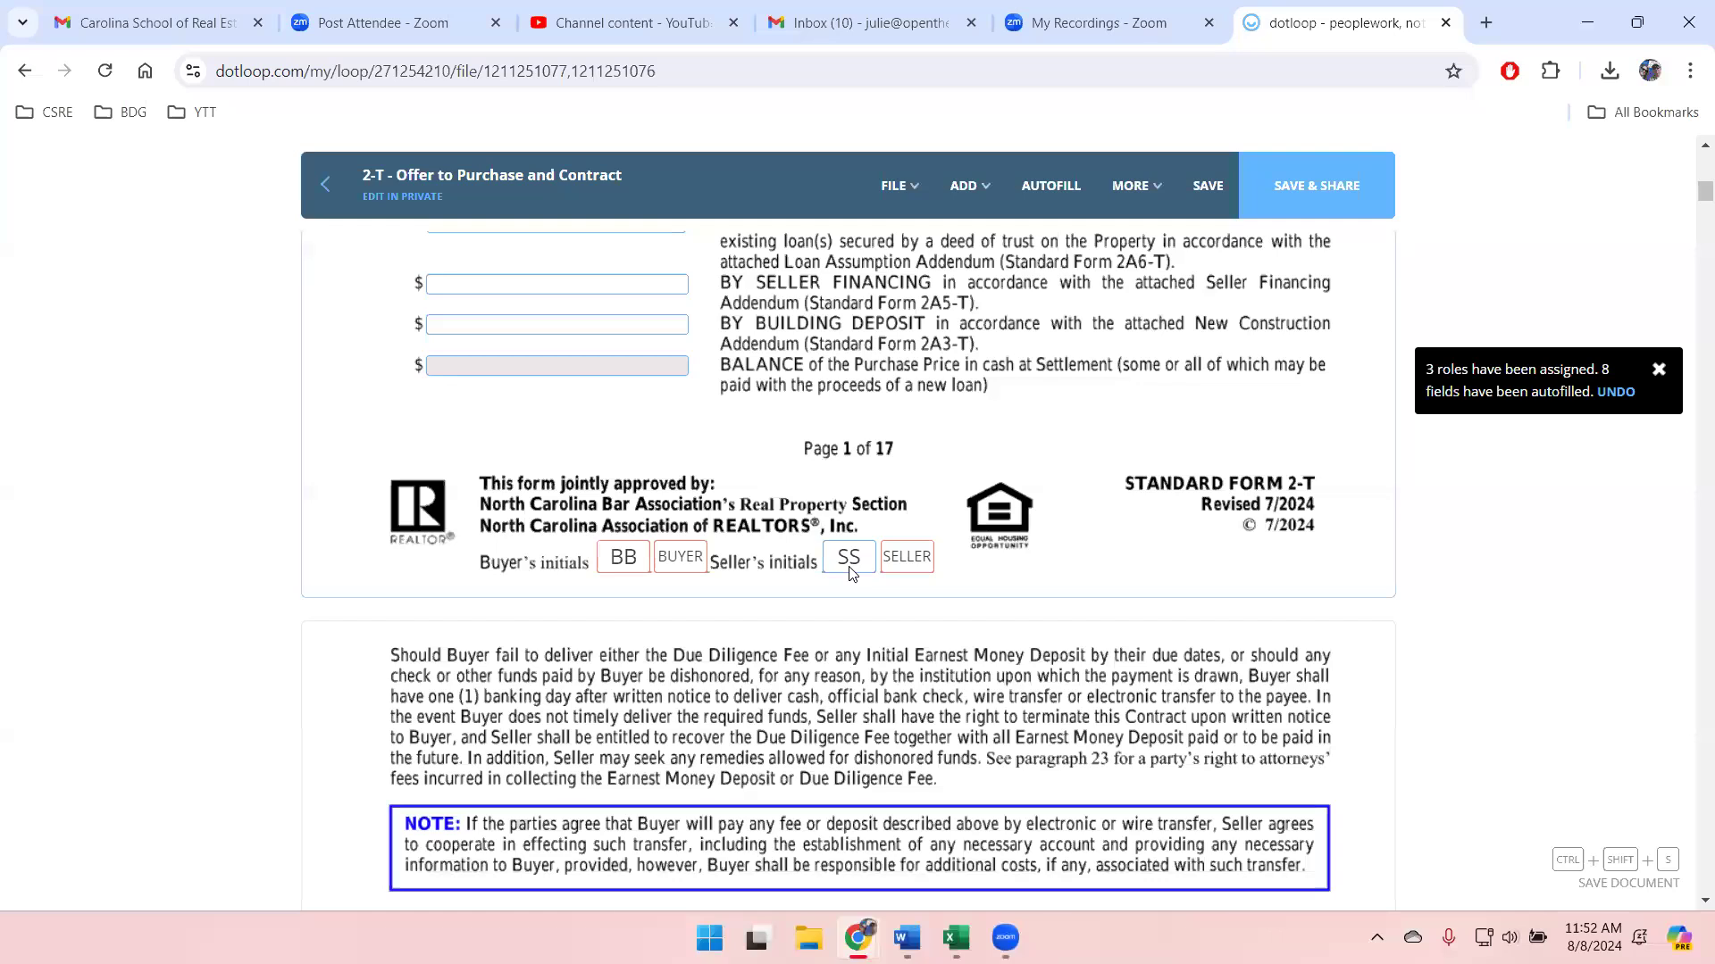
{"action": "scroll", "coordinate": [1034, 619], "scroll_direction": "down", "scroll_amount": 5}
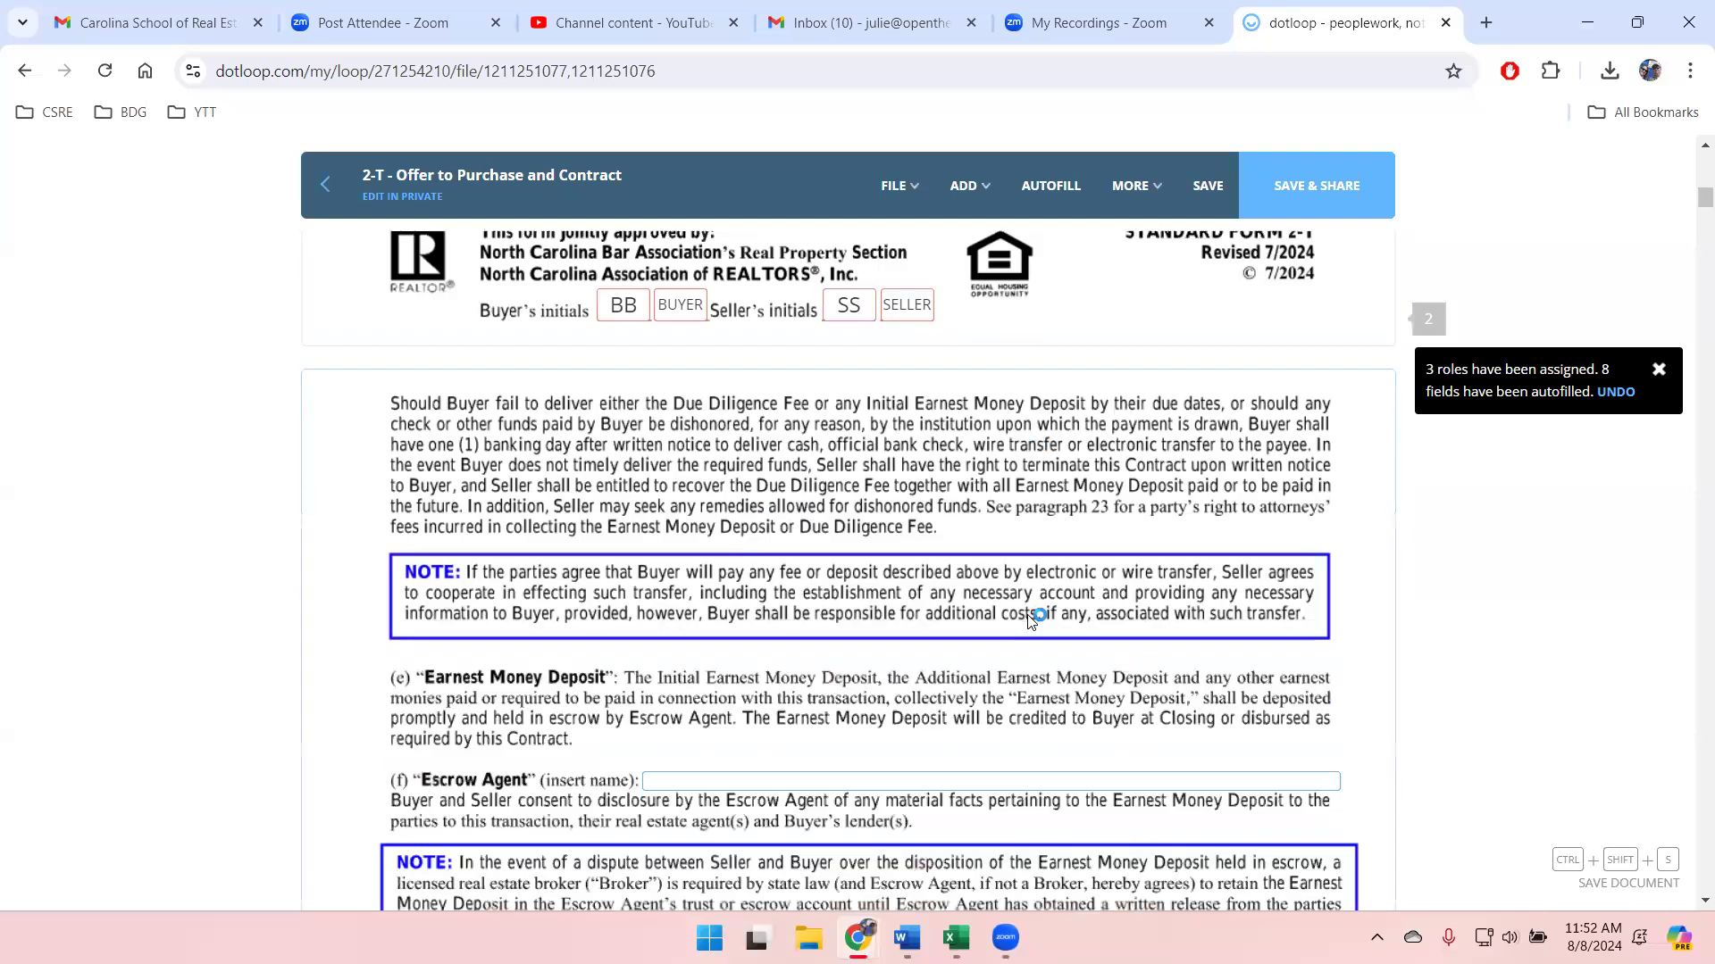
{"action": "scroll", "coordinate": [1034, 619], "scroll_direction": "down", "scroll_amount": 20}
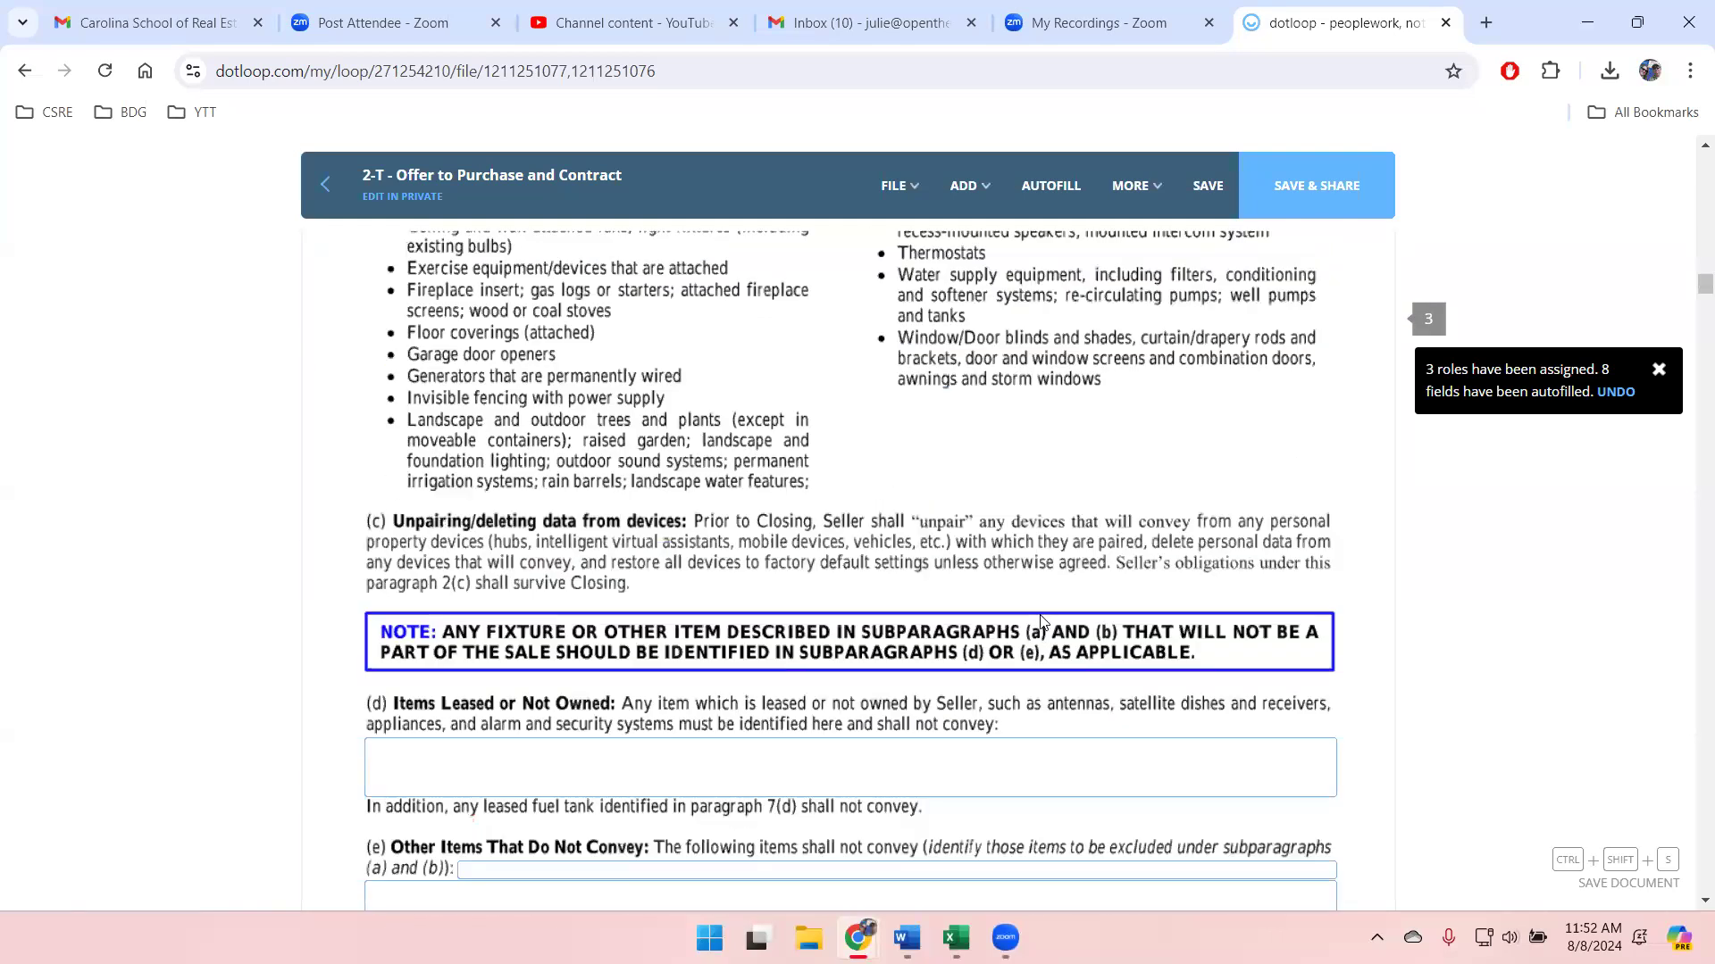
{"action": "scroll", "coordinate": [1061, 619], "scroll_direction": "down", "scroll_amount": 20}
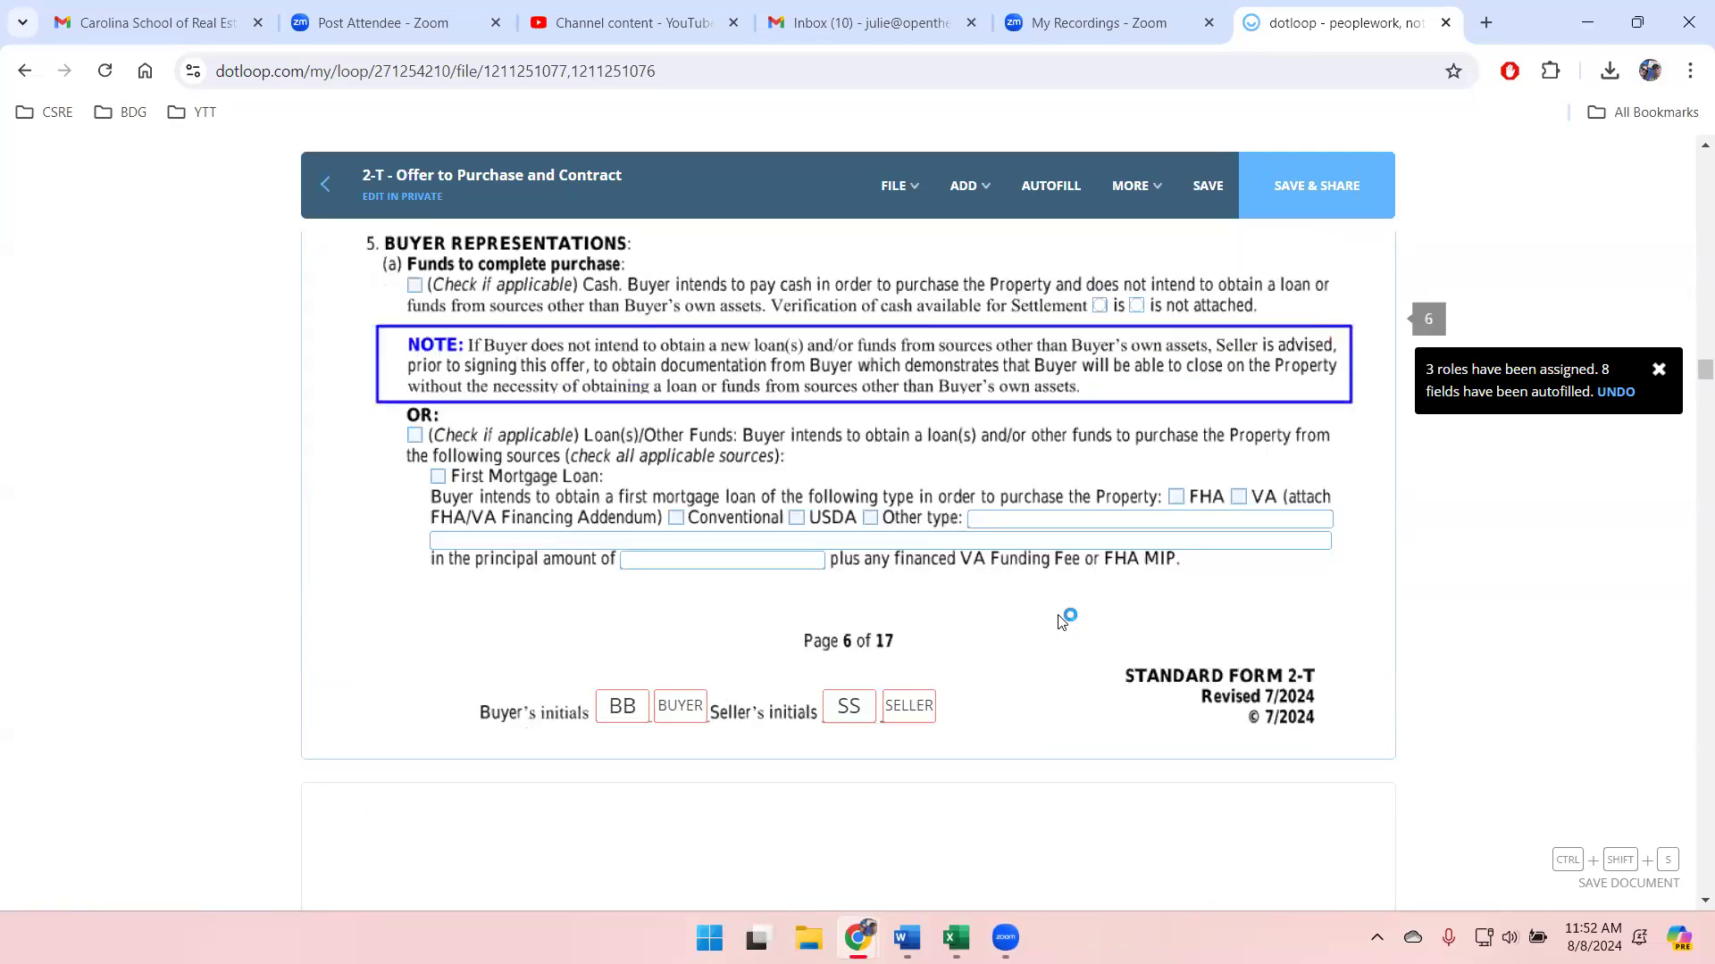
{"action": "scroll", "coordinate": [1061, 619], "scroll_direction": "down", "scroll_amount": 20}
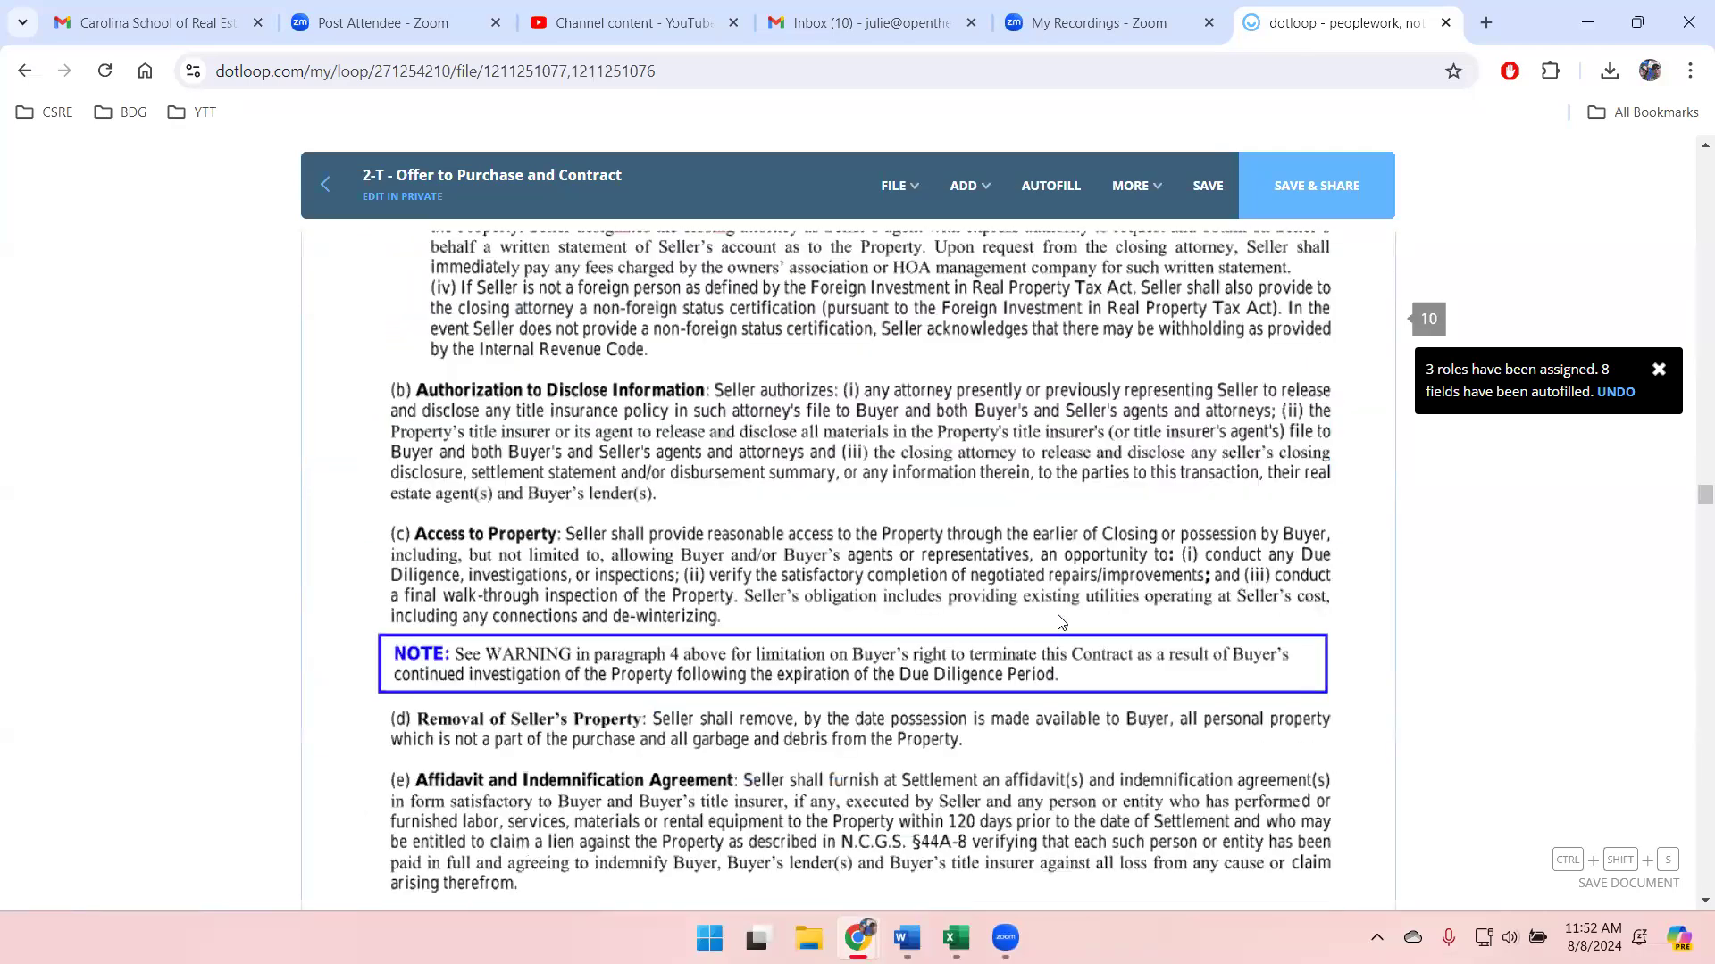
{"action": "scroll", "coordinate": [1061, 619], "scroll_direction": "down", "scroll_amount": 20}
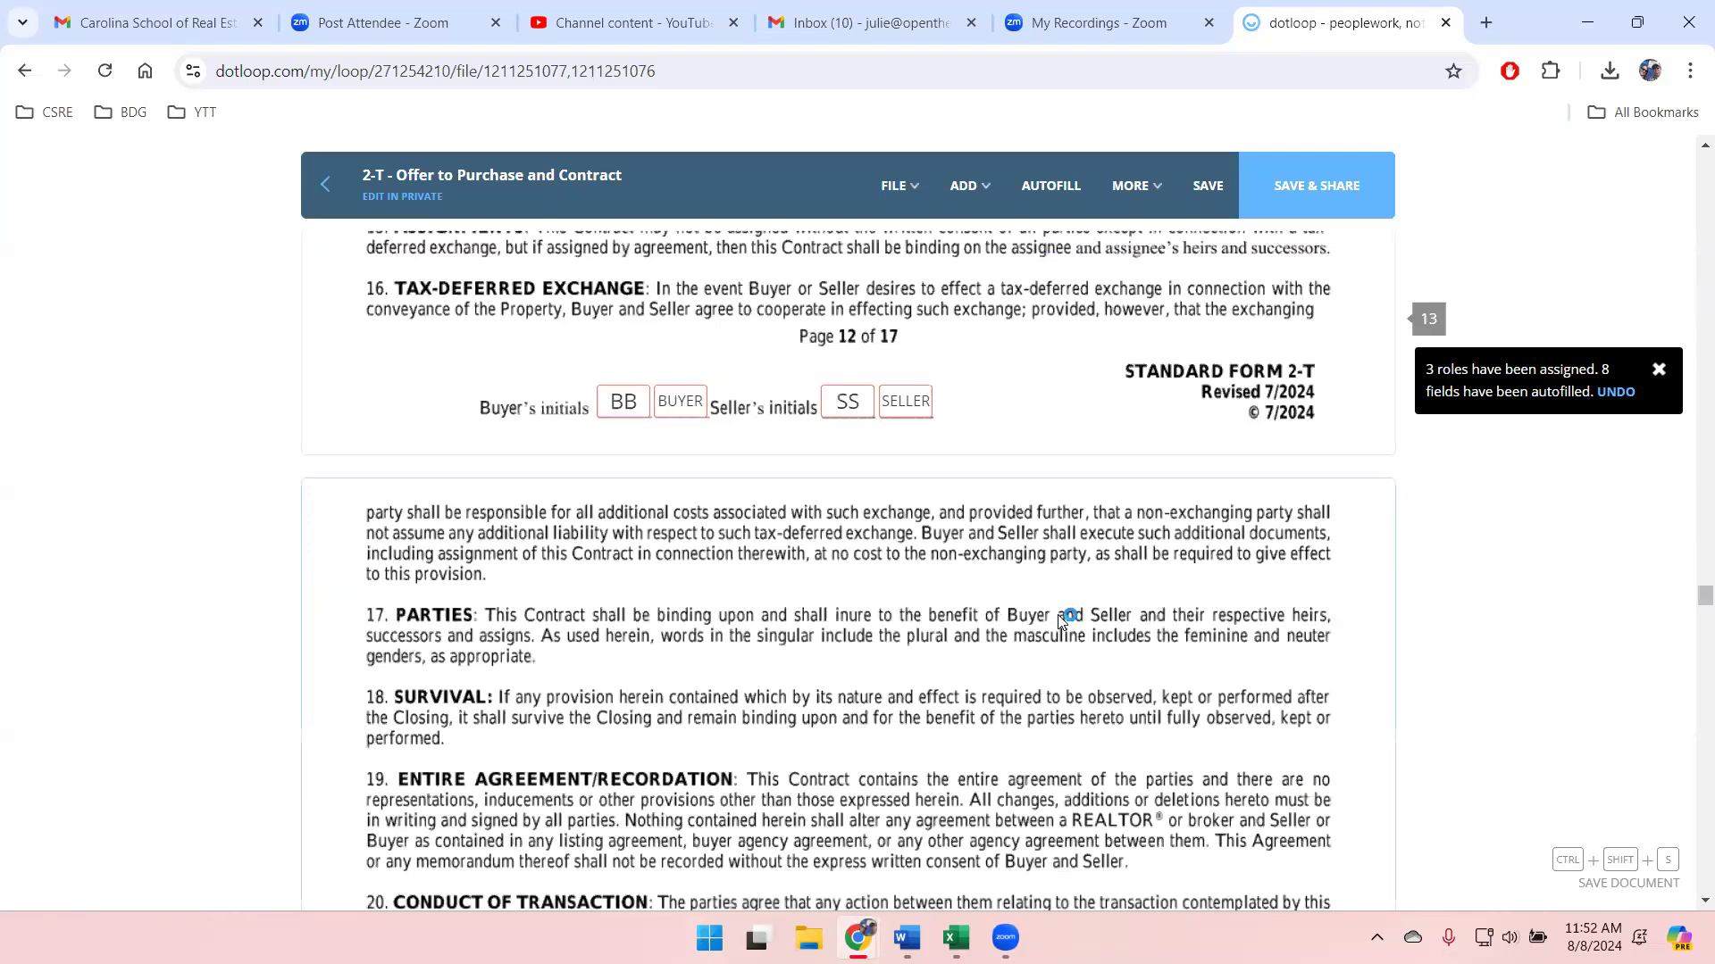
{"action": "scroll", "coordinate": [1061, 622], "scroll_direction": "up", "scroll_amount": 7}
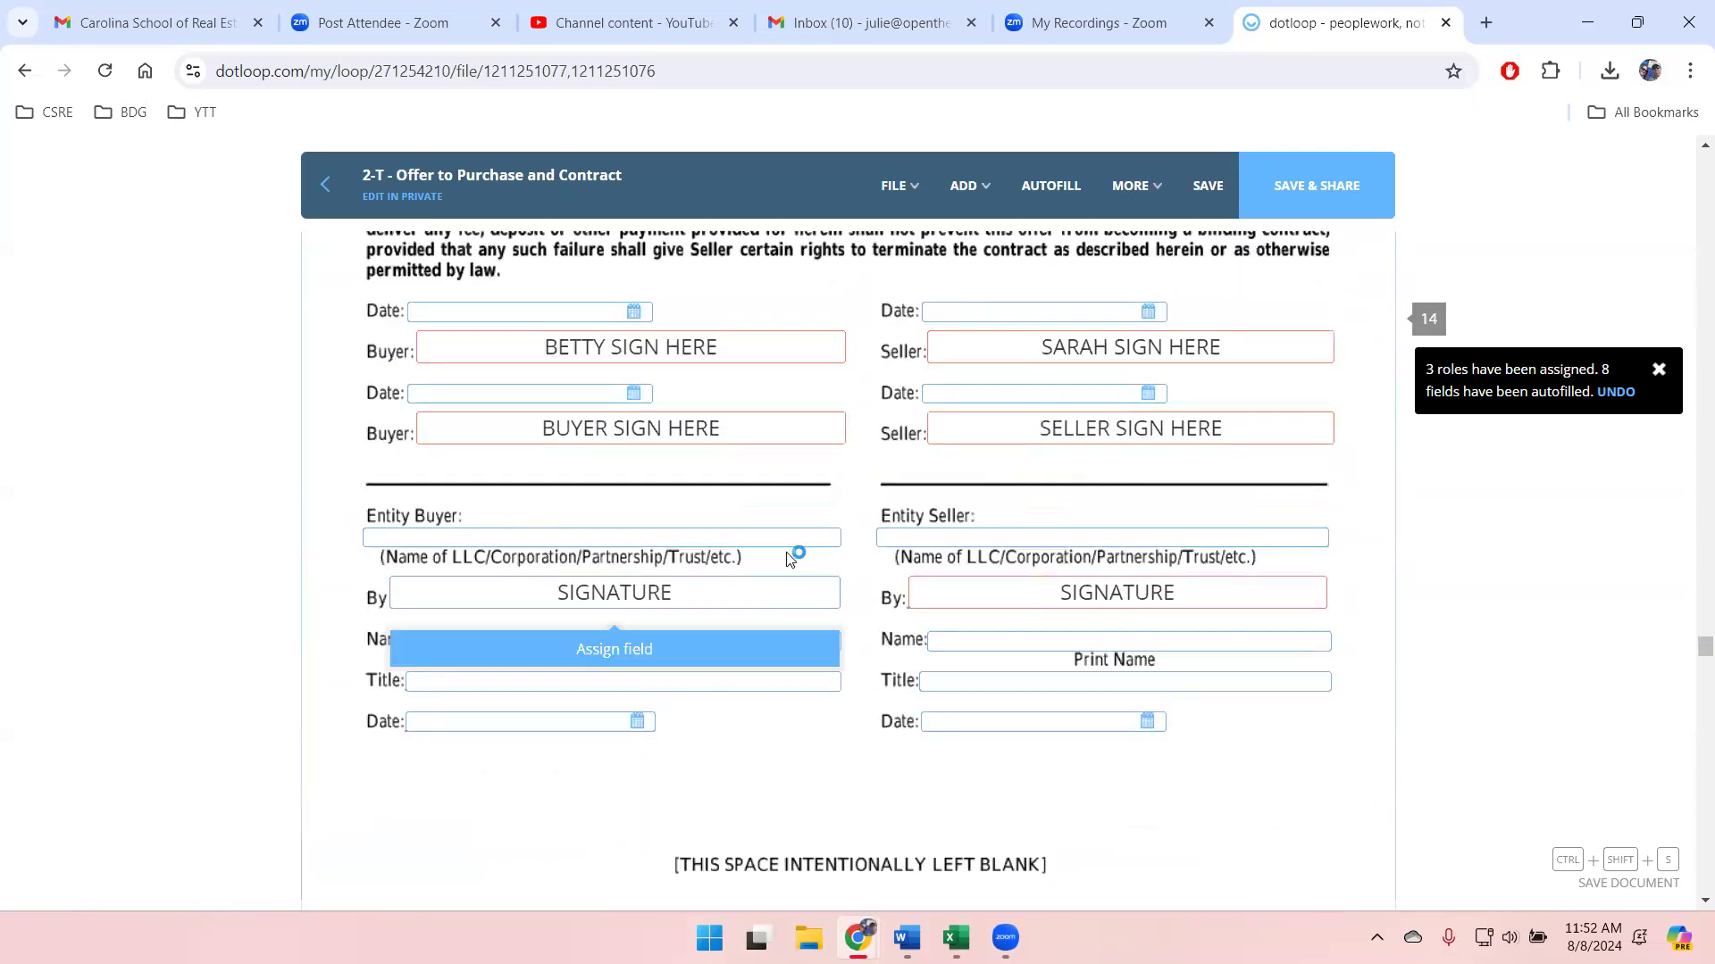
Check the first buyer and seller signature fields, the selling agent's notice details and the party names on the Additional Provisions Addendum.
{"action": "left_click", "coordinate": [579, 344]}
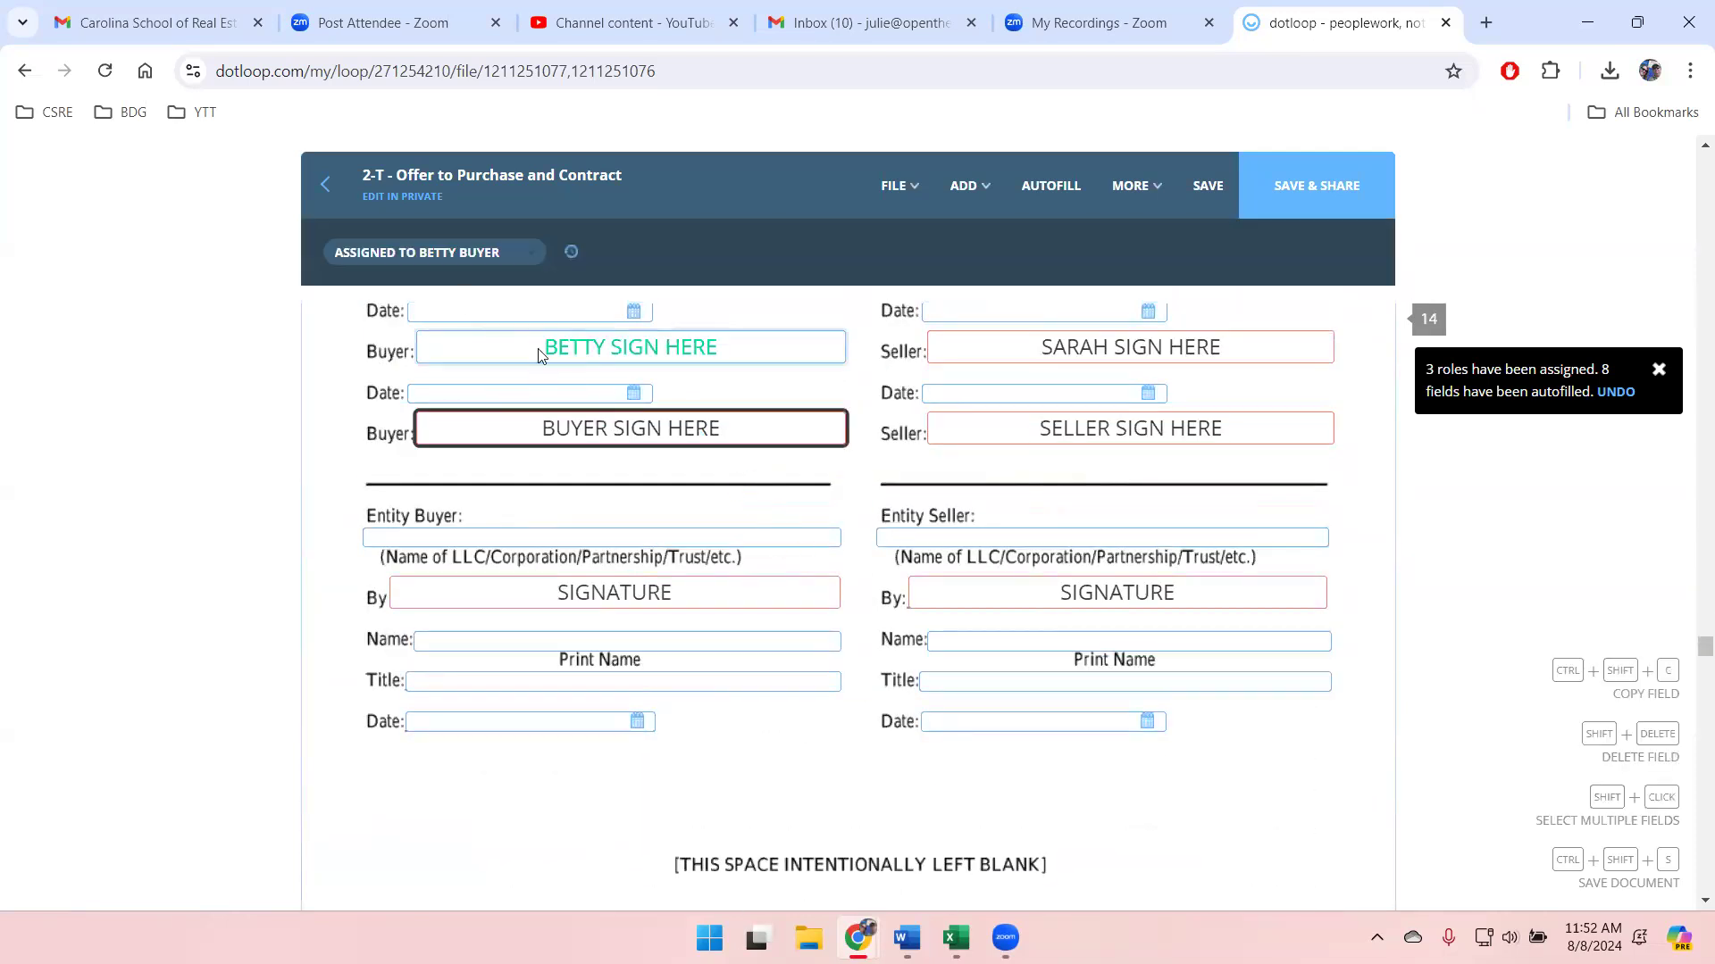
{"action": "left_click", "coordinate": [1114, 348]}
{"action": "left_click", "coordinate": [570, 354]}
{"action": "scroll", "coordinate": [1071, 635], "scroll_direction": "down", "scroll_amount": 10}
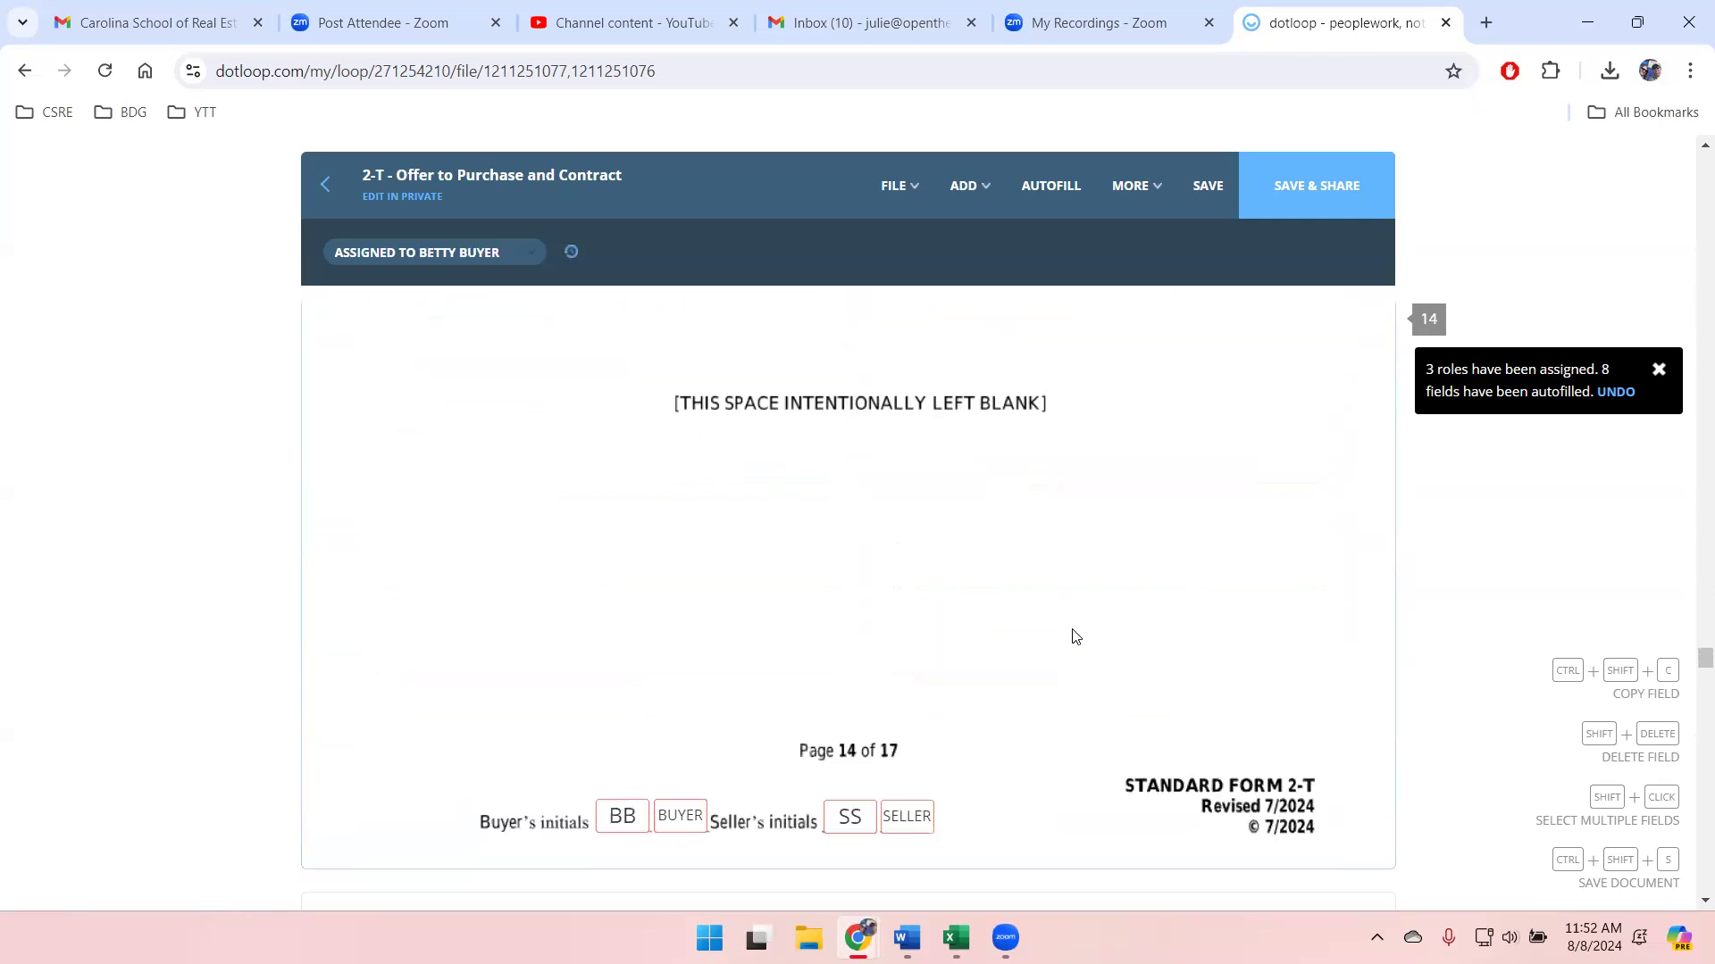
{"action": "scroll", "coordinate": [1071, 635], "scroll_direction": "down", "scroll_amount": 10}
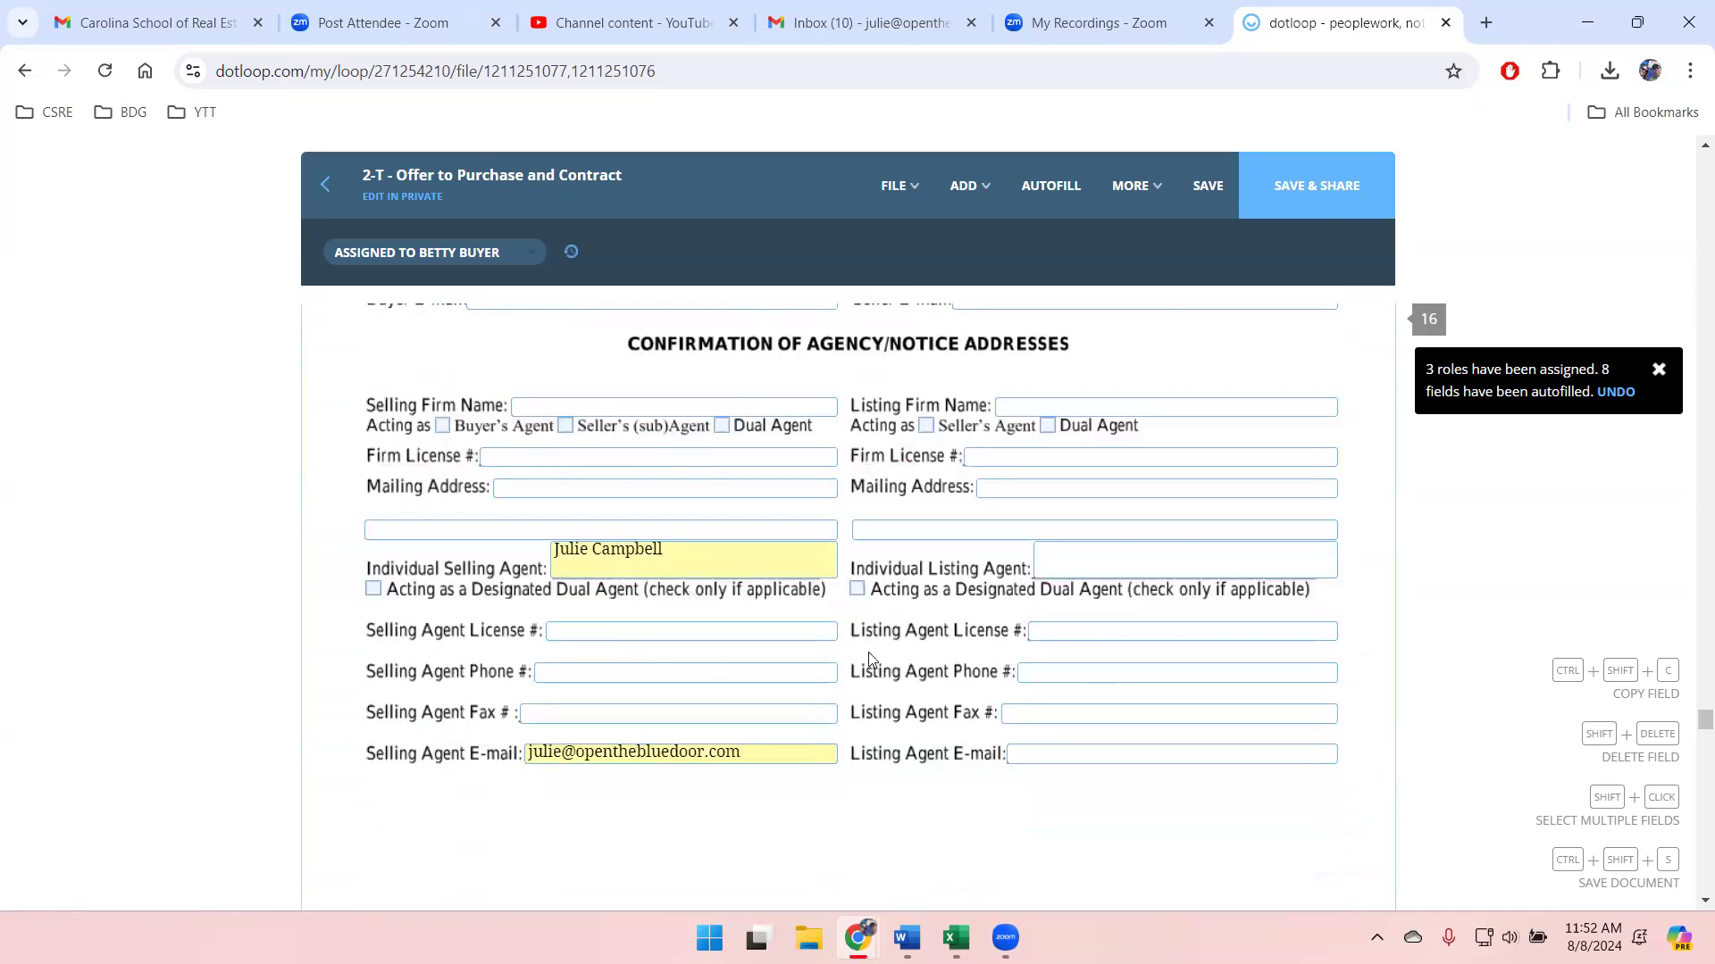
{"action": "scroll", "coordinate": [1123, 668], "scroll_direction": "down", "scroll_amount": 1}
{"action": "scroll", "coordinate": [1123, 668], "scroll_direction": "down", "scroll_amount": 15}
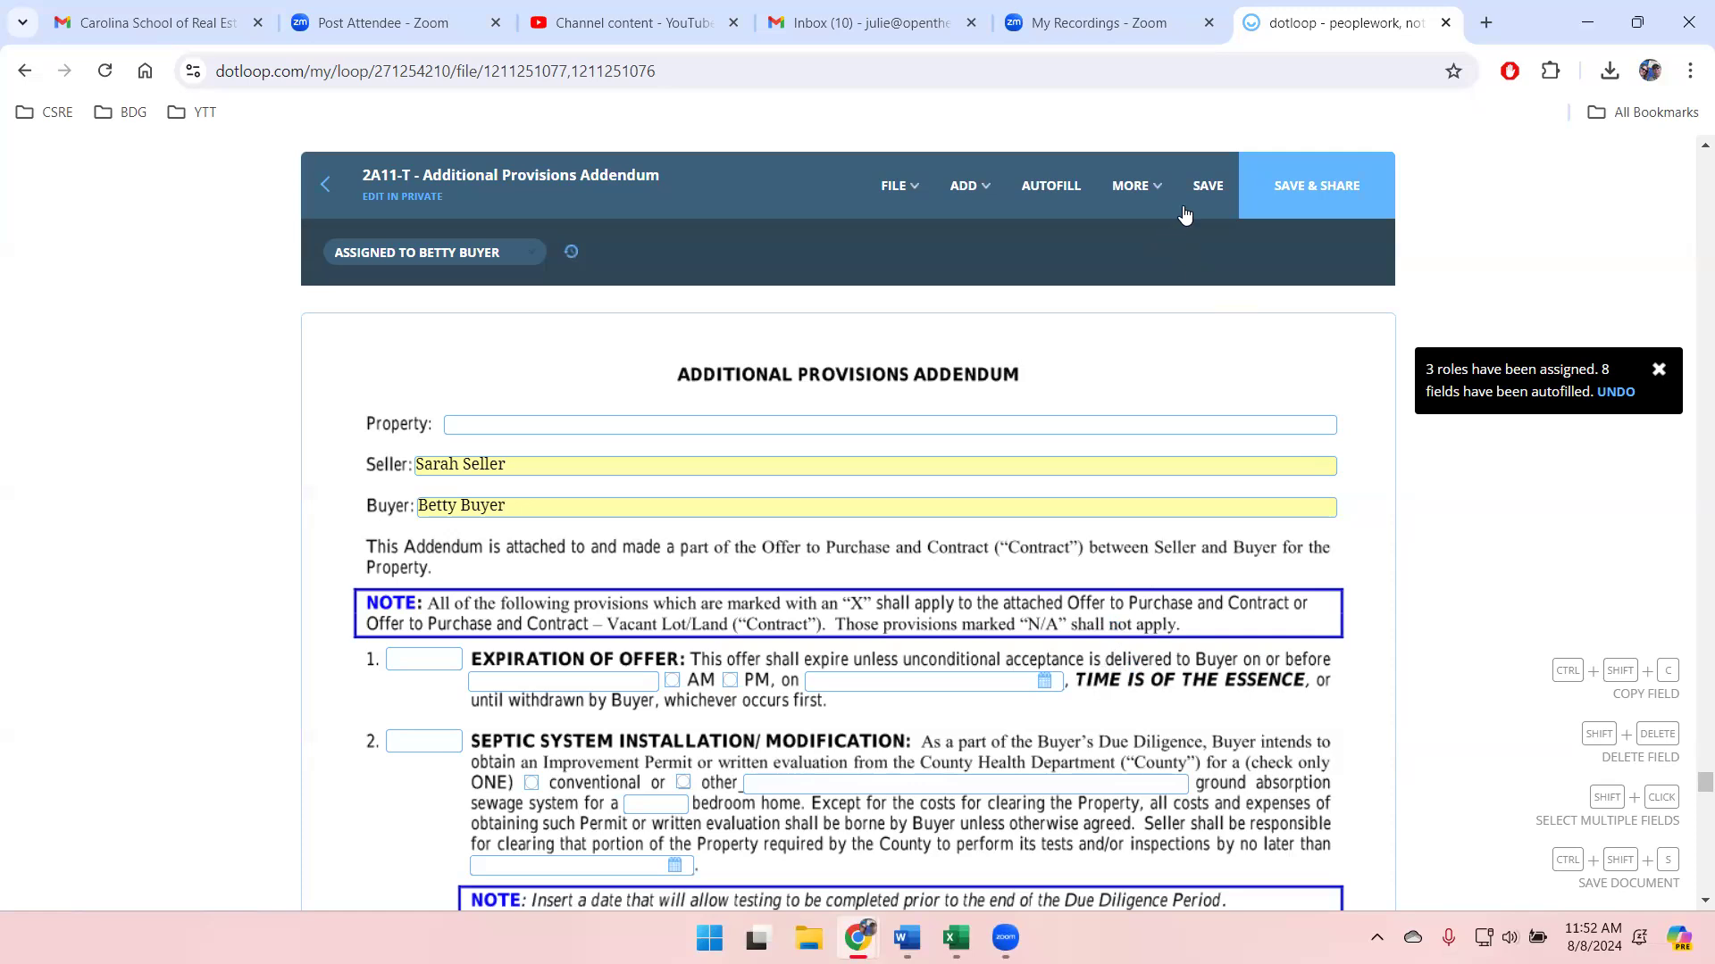
Save the autofilled documents and return to the loop, answering No to the exit prompt.
{"action": "left_click", "coordinate": [1206, 188]}
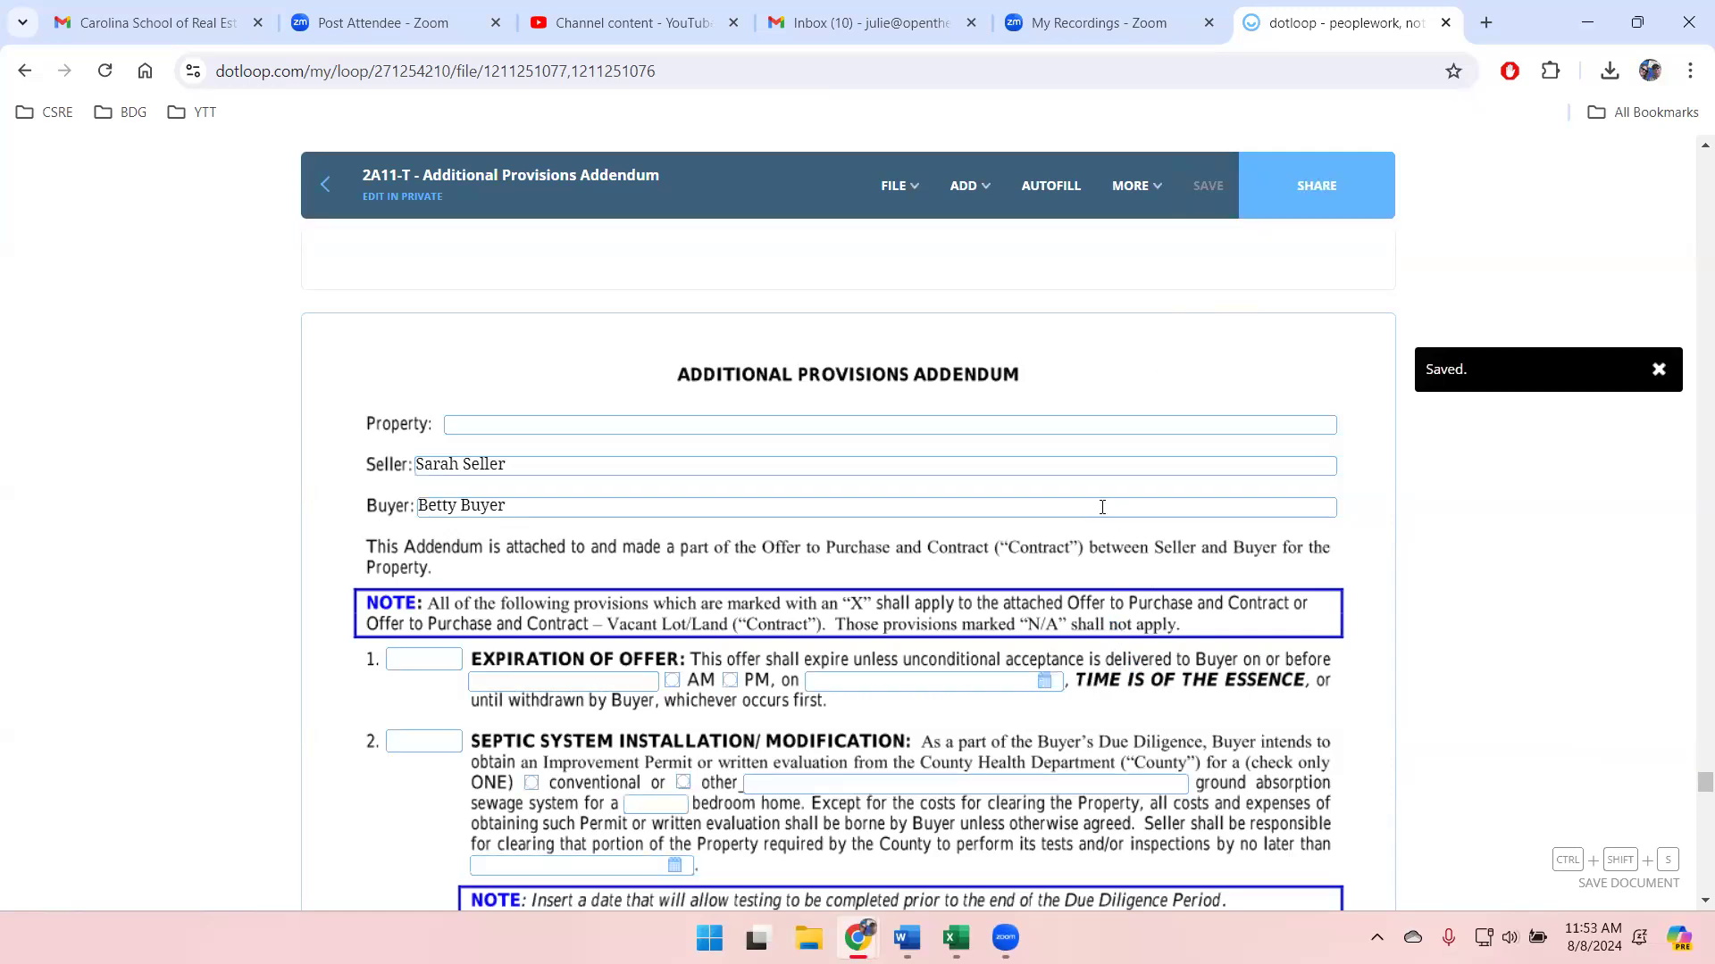
{"action": "left_click", "coordinate": [325, 185]}
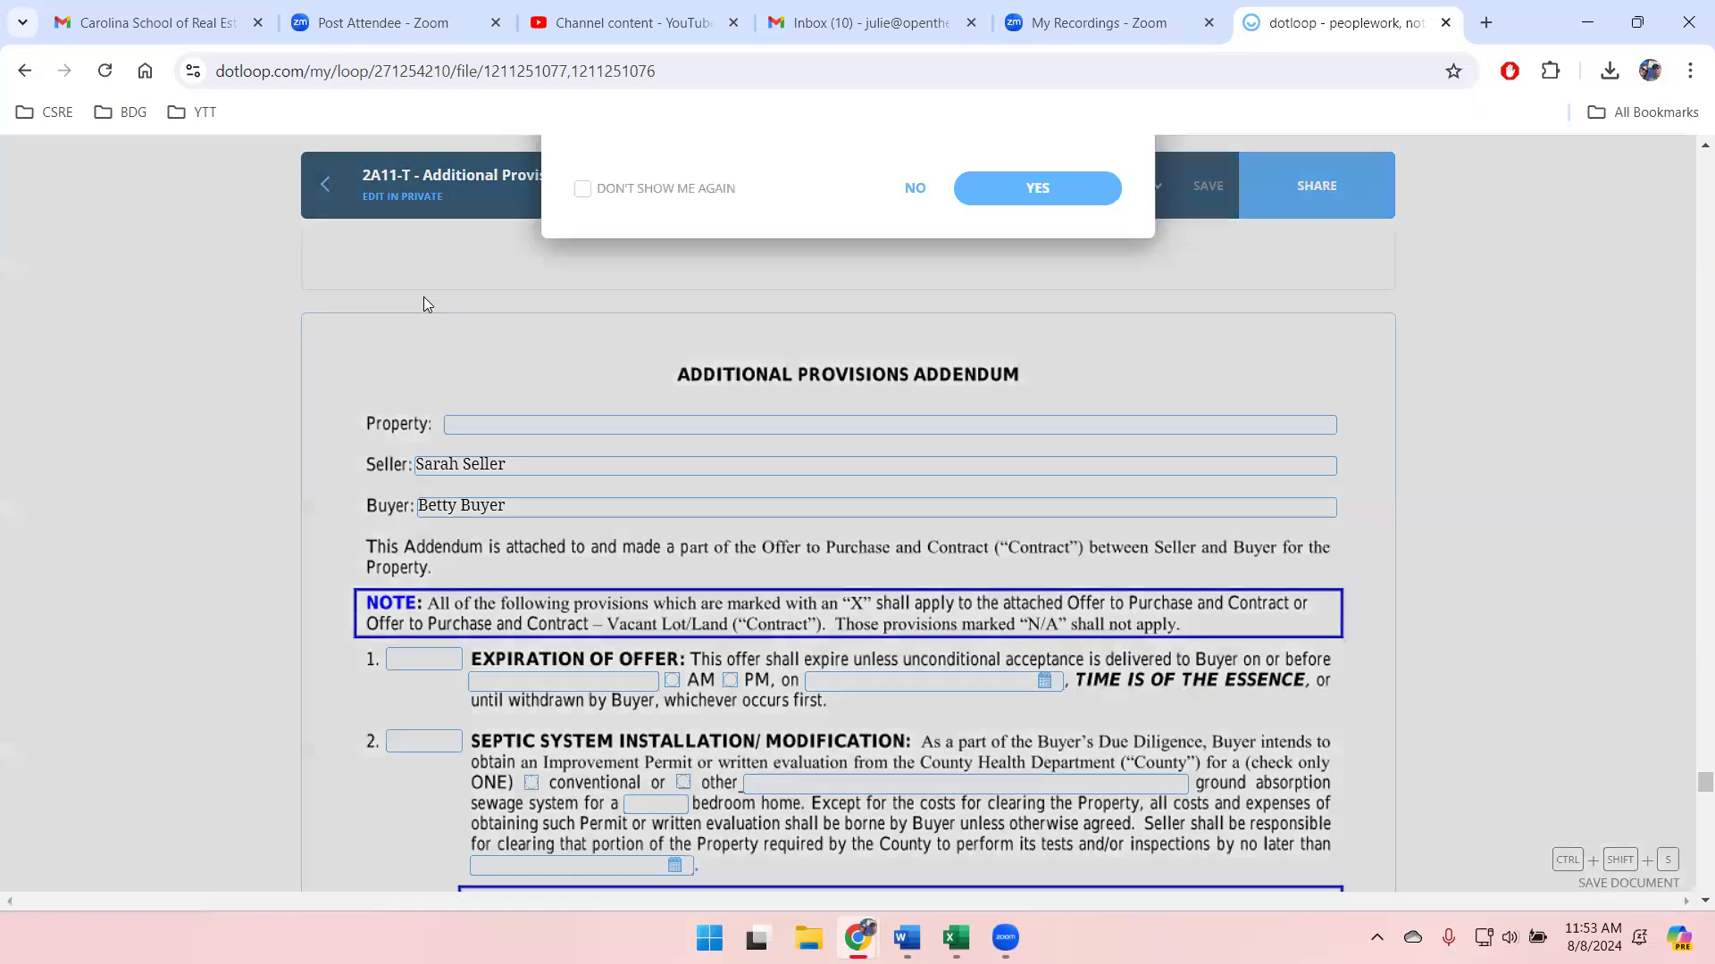
{"action": "left_click", "coordinate": [915, 627]}
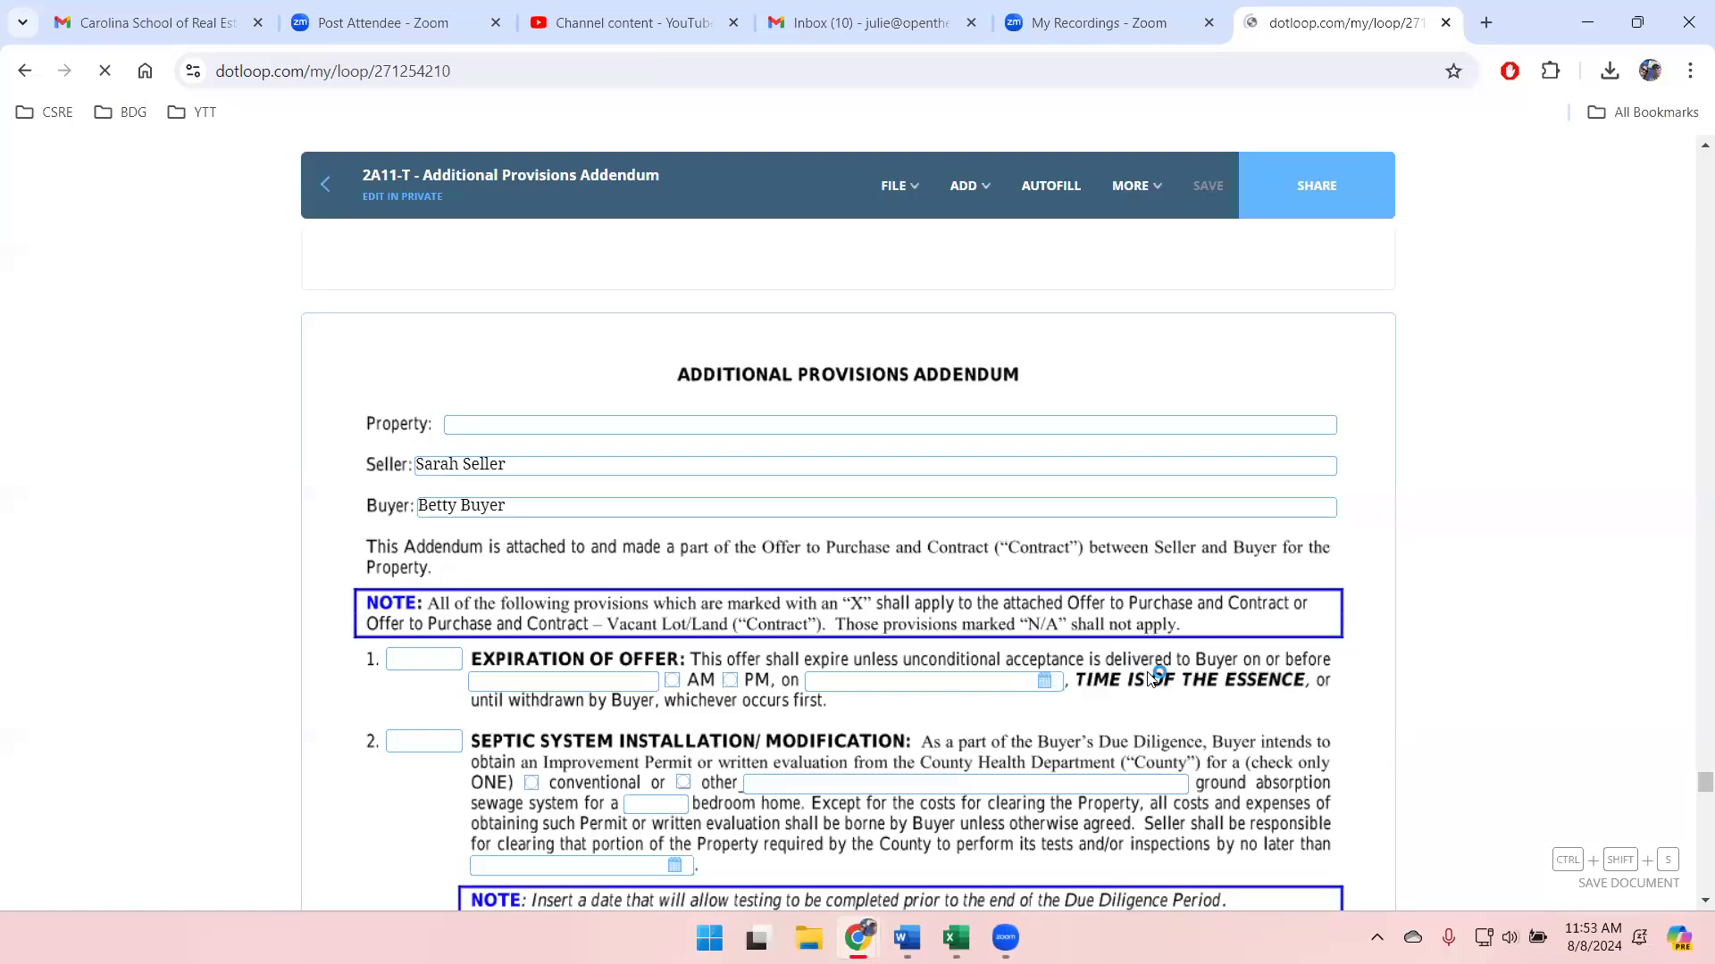
Open the 2-T Offer to Purchase and Contract and the 2A11-T Additional Provisions Addendum together from the O2P&C 456 Elm St folder.
{"action": "scroll", "coordinate": [1157, 682], "scroll_direction": "down", "scroll_amount": 4}
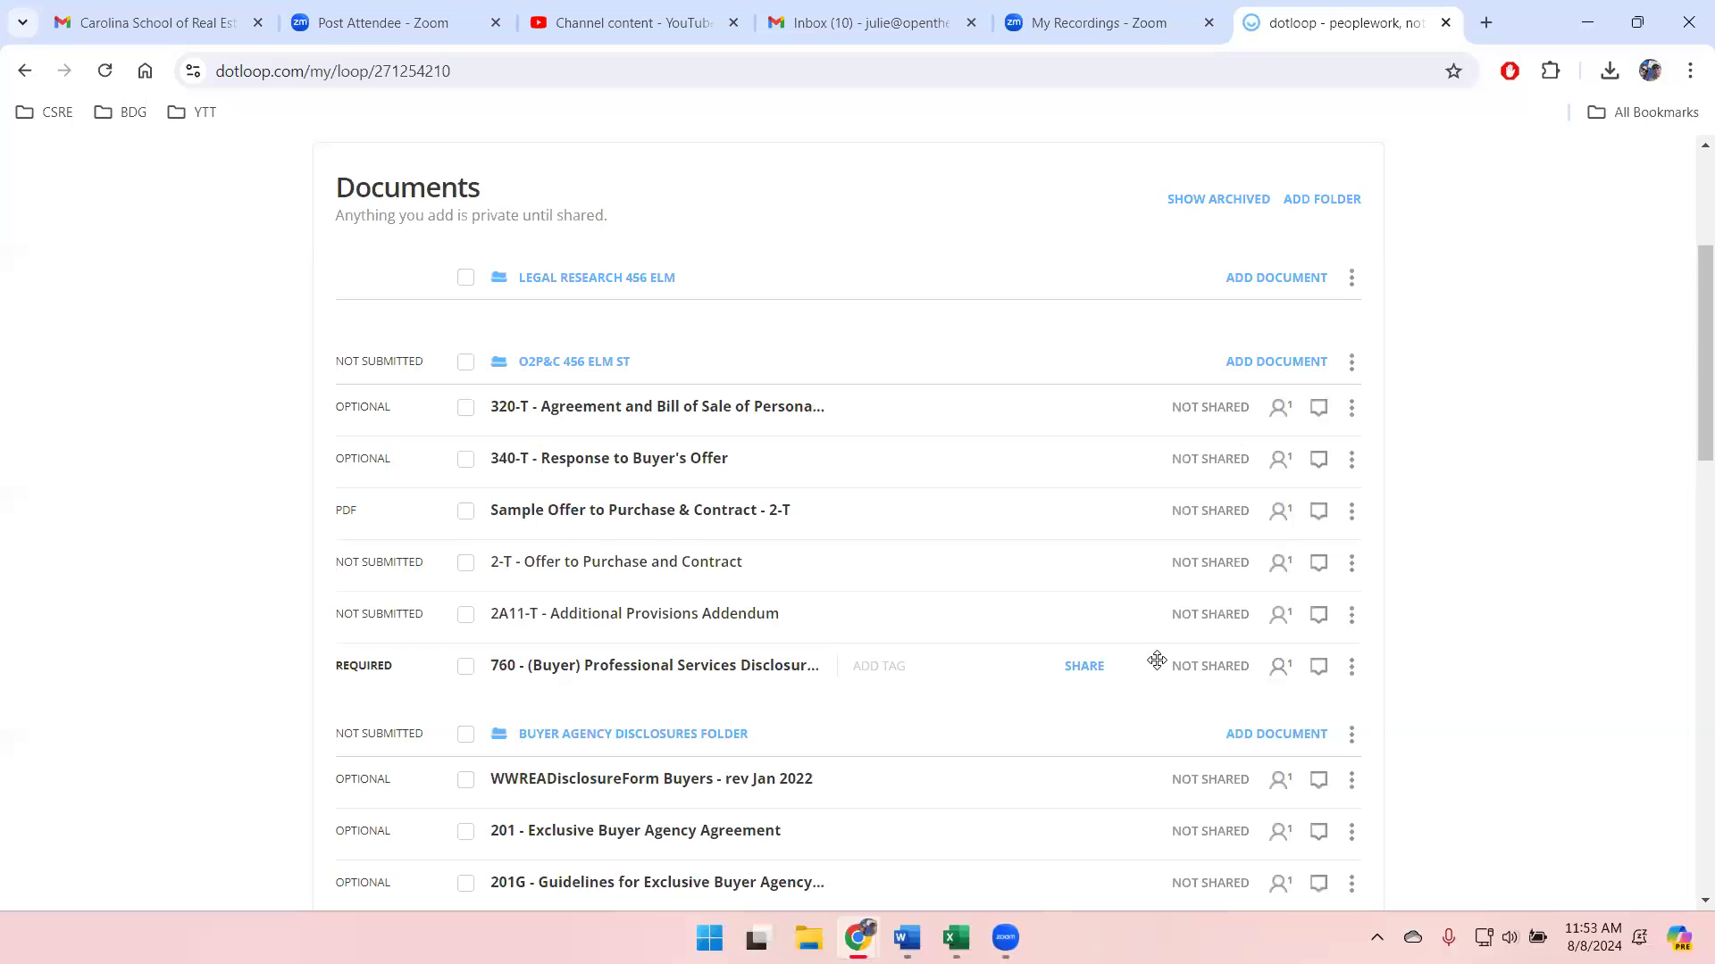
{"action": "scroll", "coordinate": [1152, 666], "scroll_direction": "up", "scroll_amount": 1}
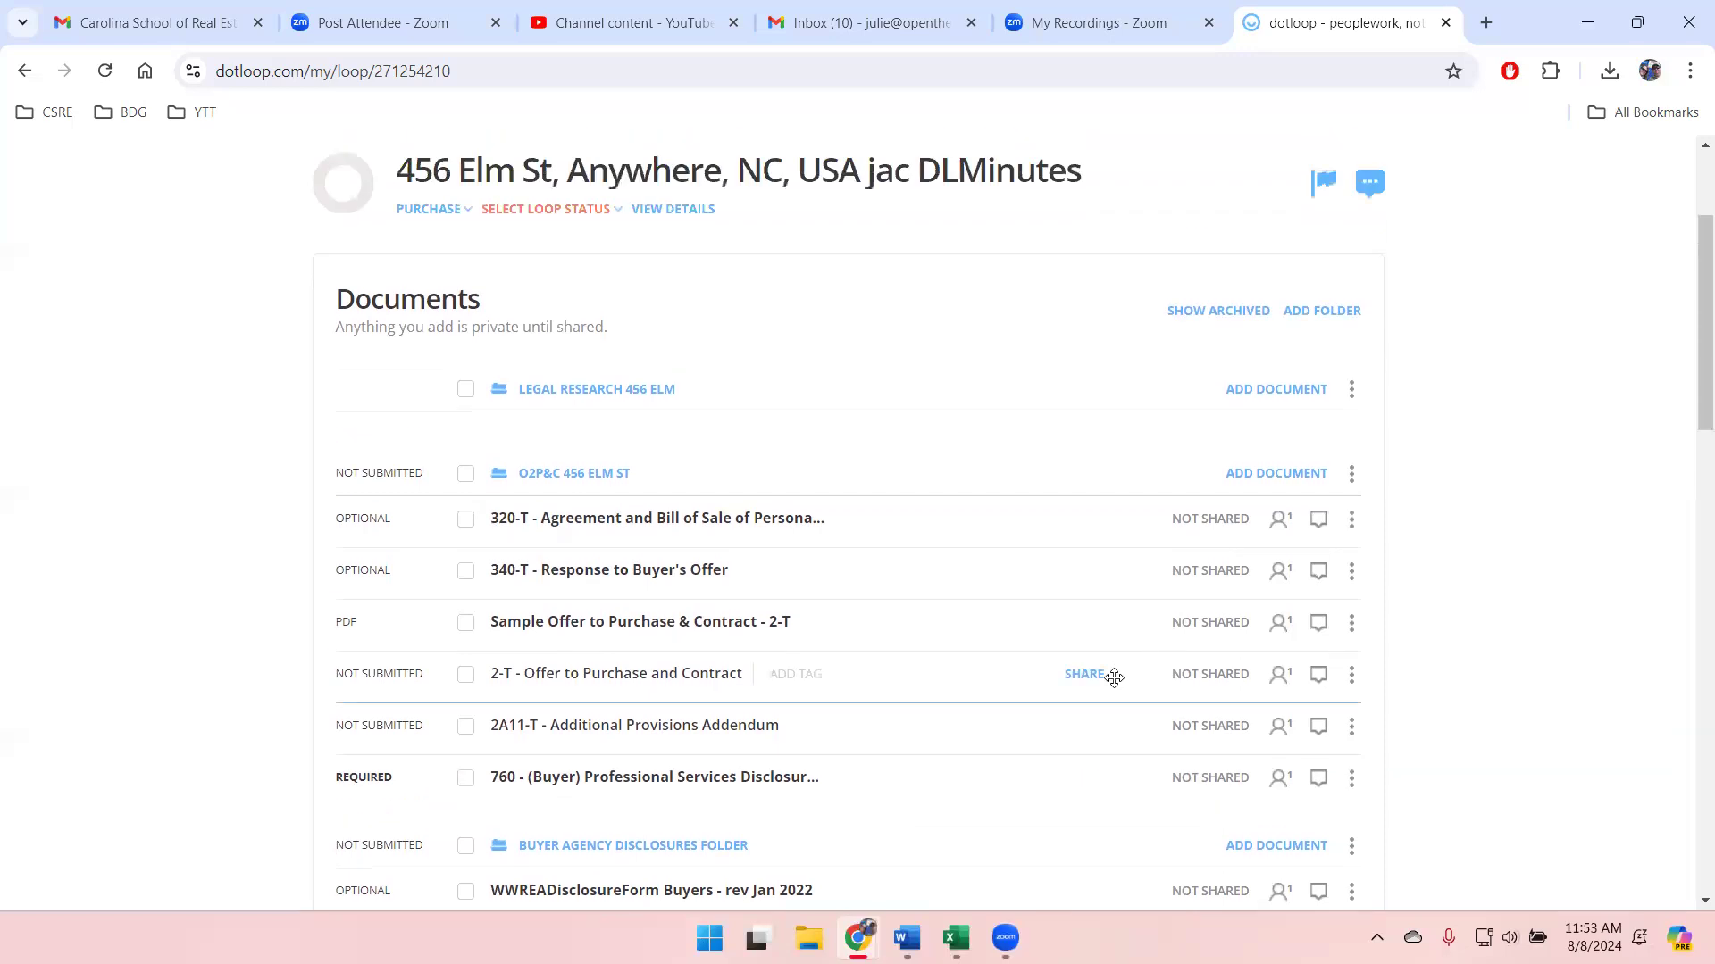
{"action": "left_click", "coordinate": [466, 676]}
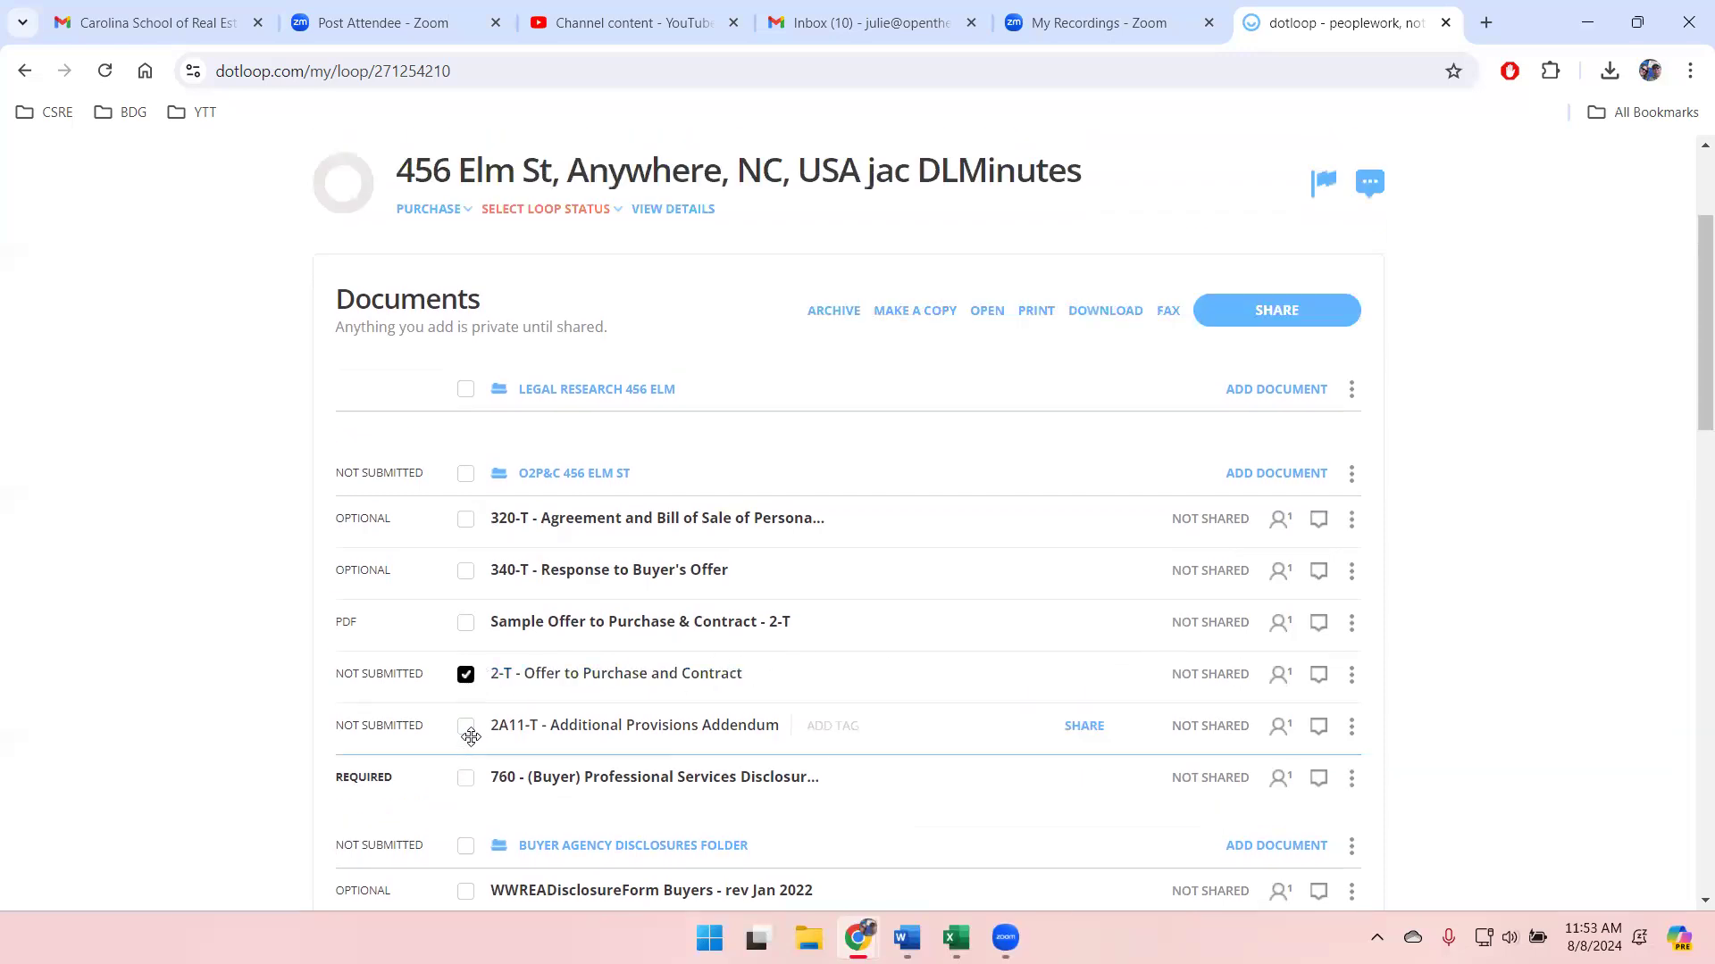
{"action": "left_click", "coordinate": [466, 727]}
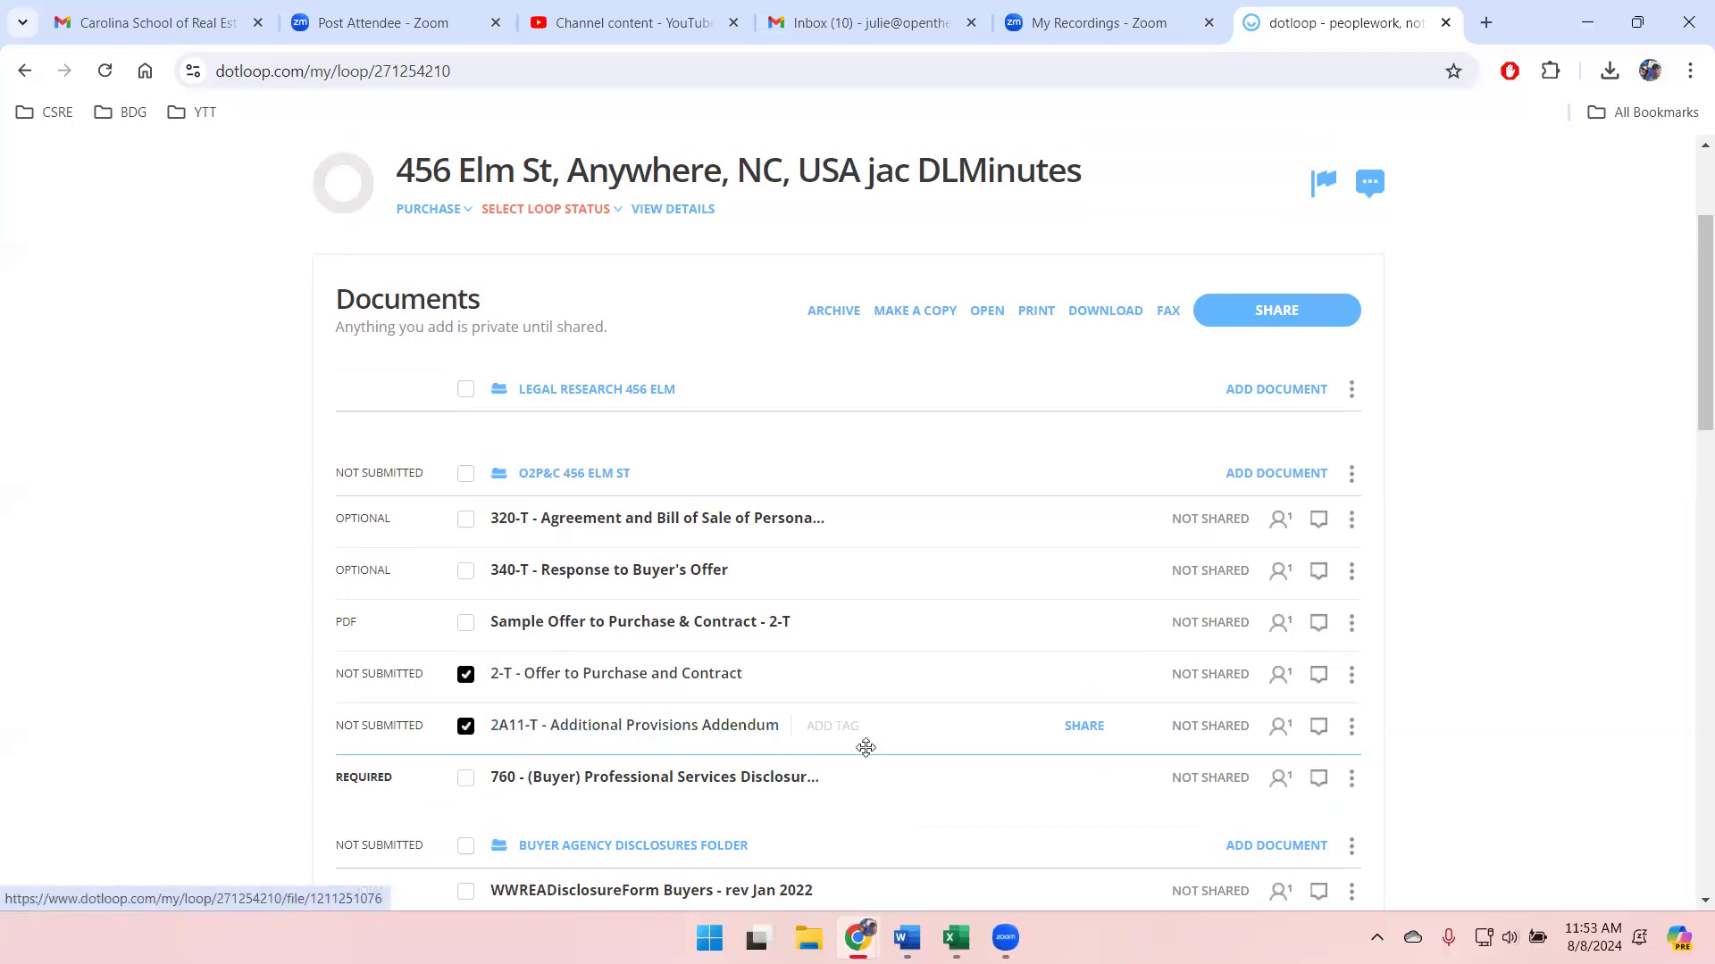
{"action": "left_click", "coordinate": [987, 313]}
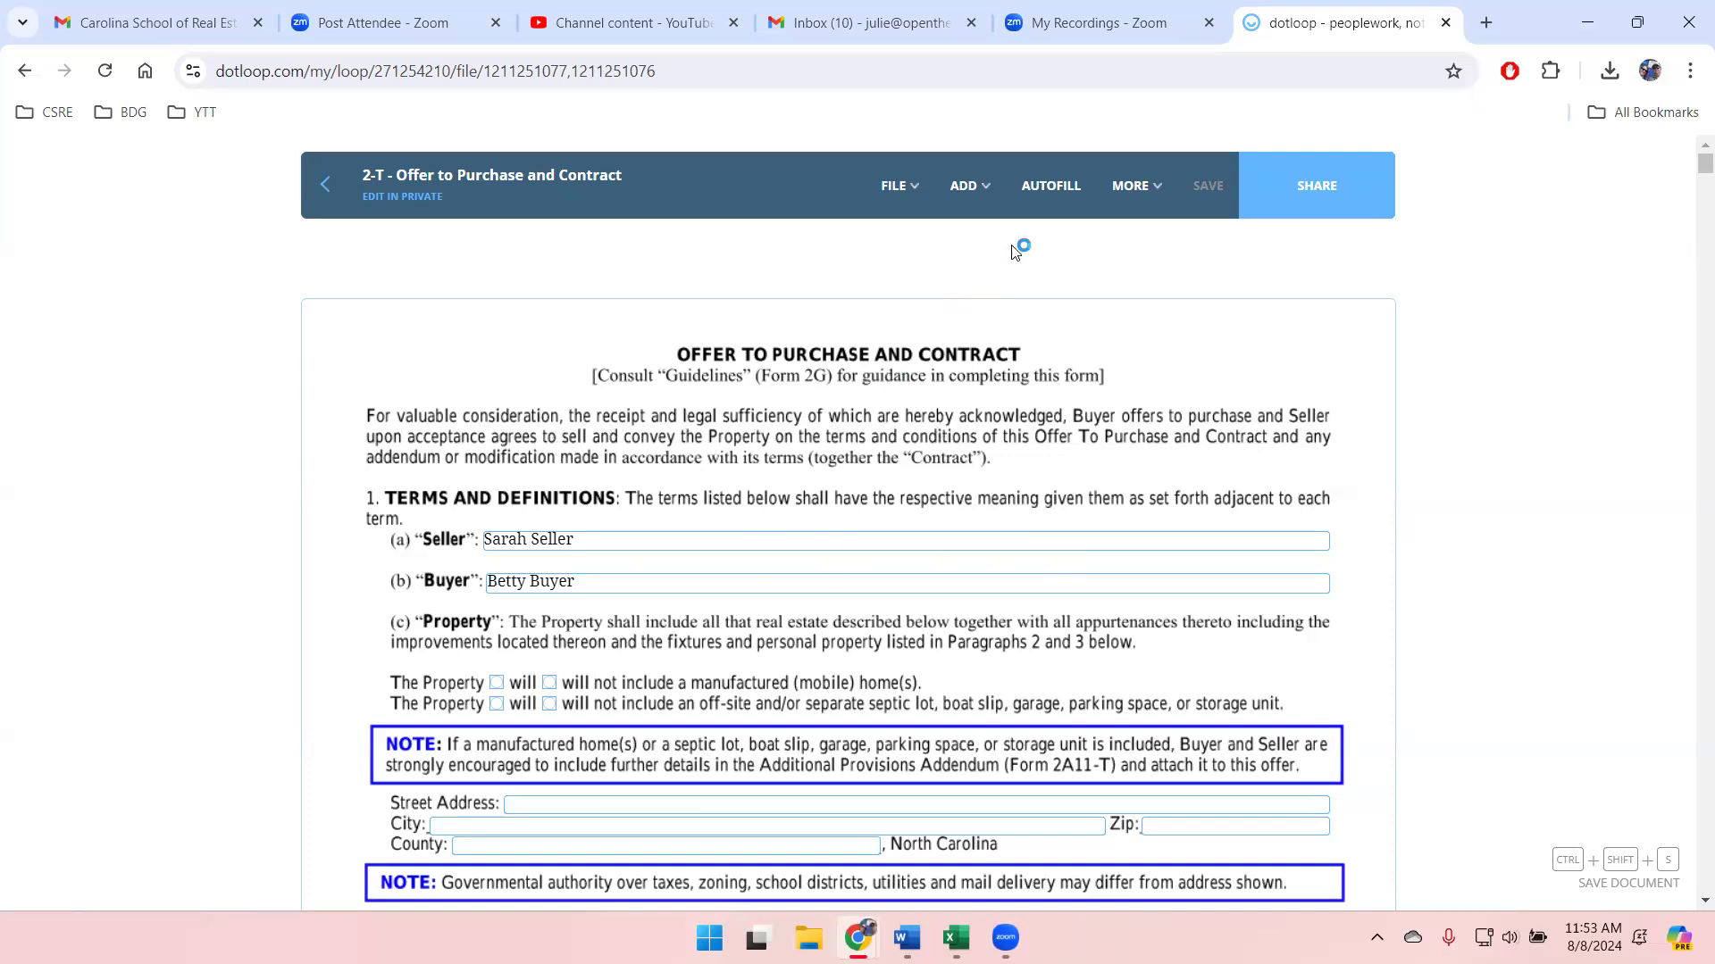
Rerun Autofill on both open documents with the assigned roles, leaving the property and geographic fields blank, and return to the loop.
{"action": "left_click", "coordinate": [1047, 192]}
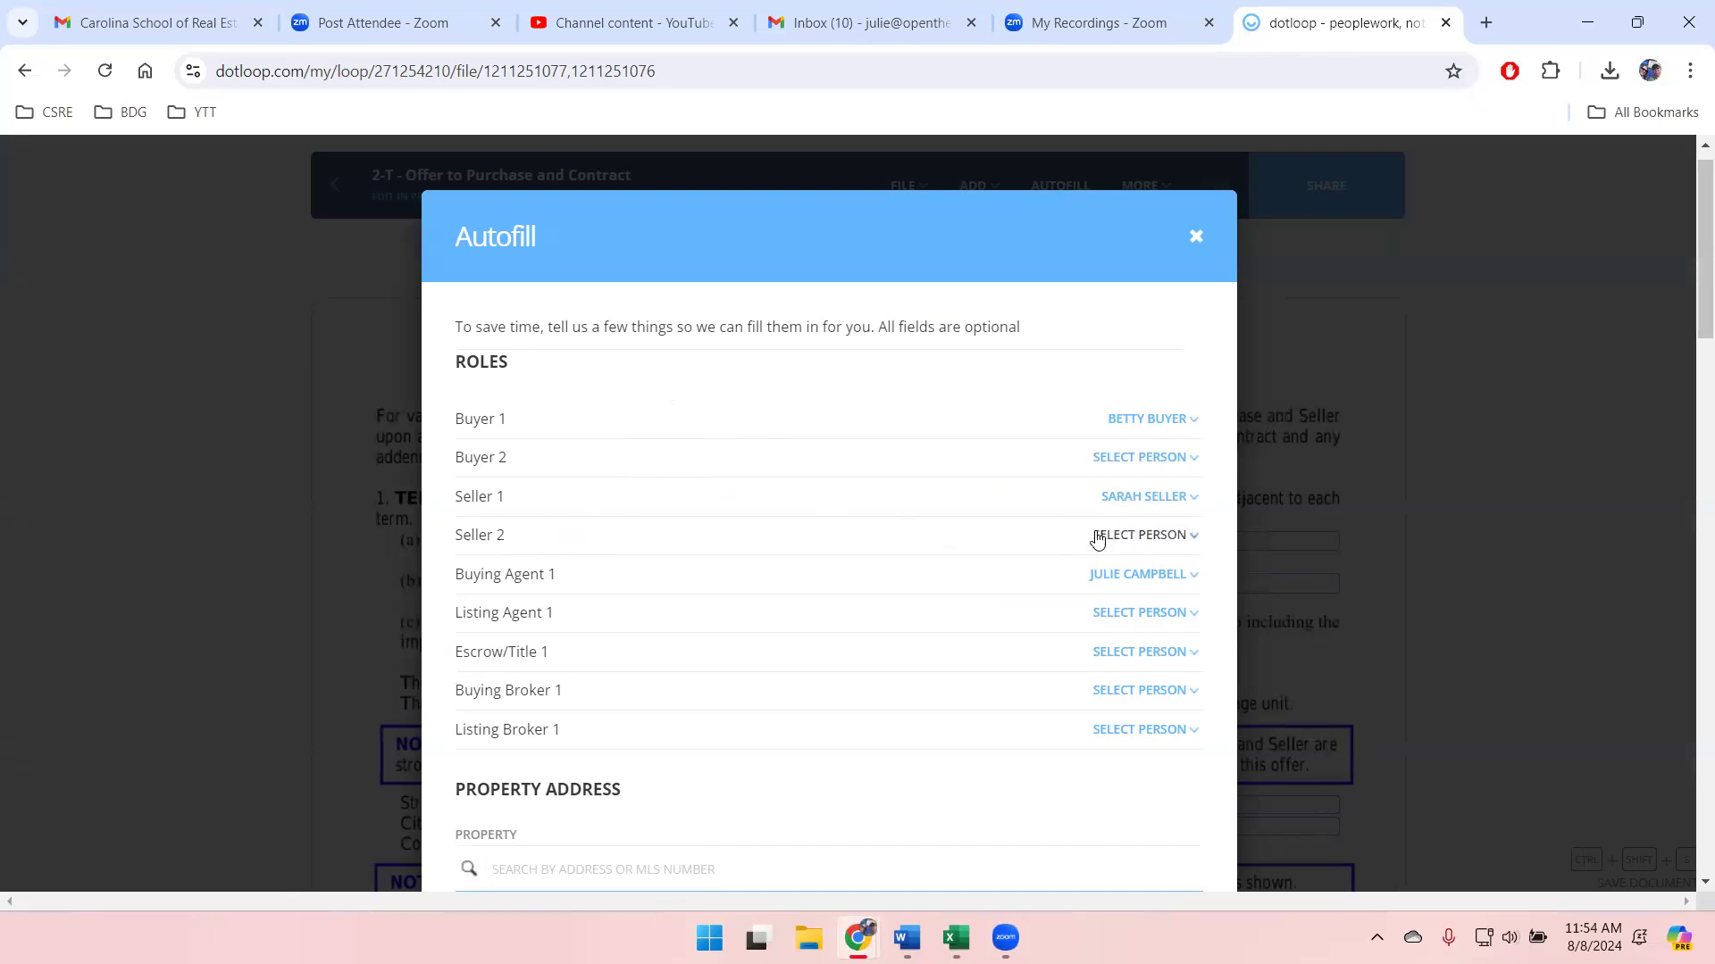
{"action": "scroll", "coordinate": [973, 554], "scroll_direction": "down", "scroll_amount": 15}
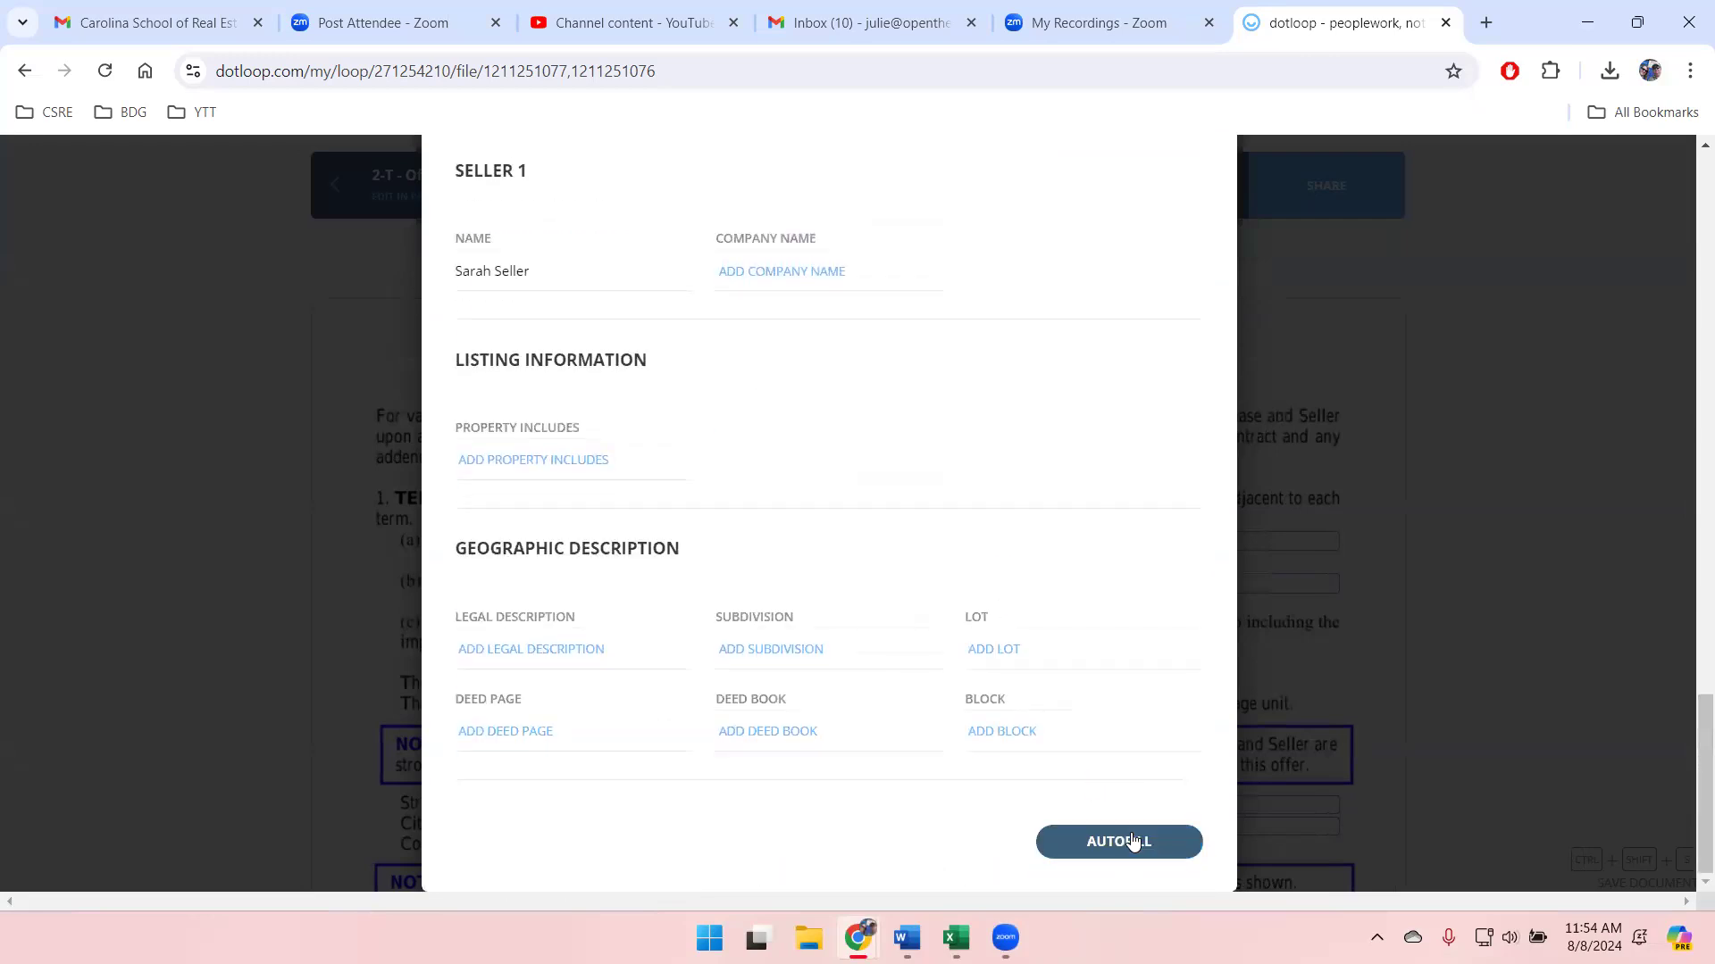
{"action": "scroll", "coordinate": [1072, 513], "scroll_direction": "up", "scroll_amount": 1}
{"action": "scroll", "coordinate": [1080, 536], "scroll_direction": "down", "scroll_amount": 1}
{"action": "left_click", "coordinate": [1074, 846]}
{"action": "left_click", "coordinate": [325, 184]}
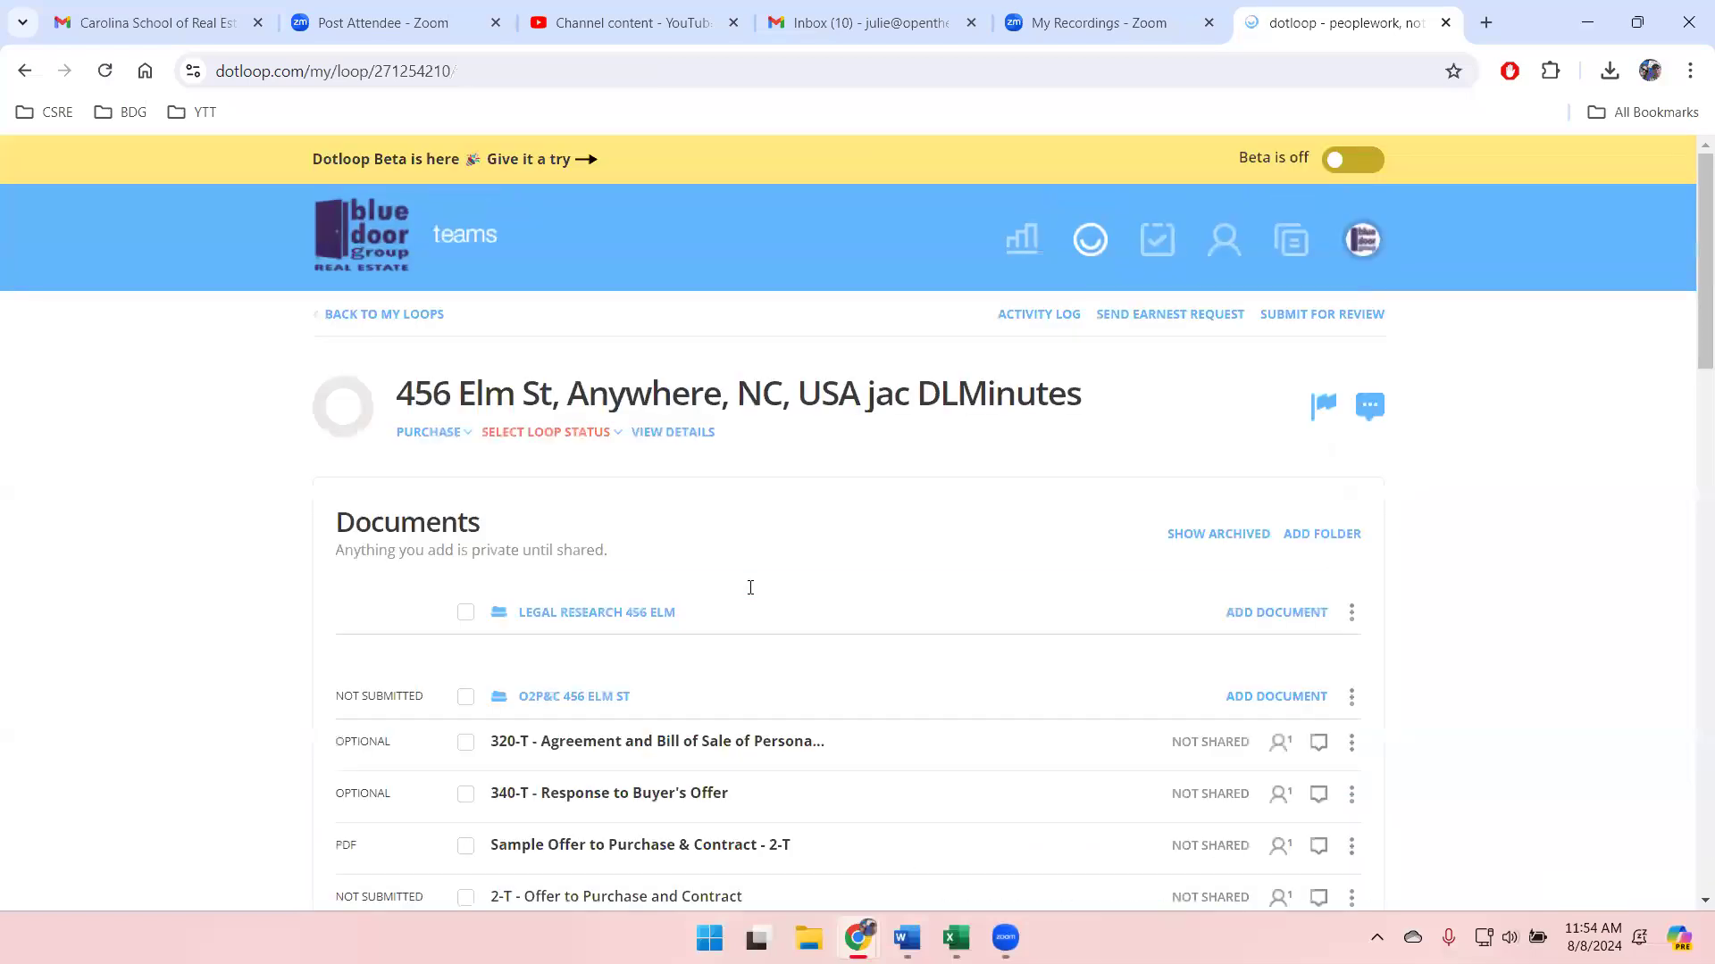